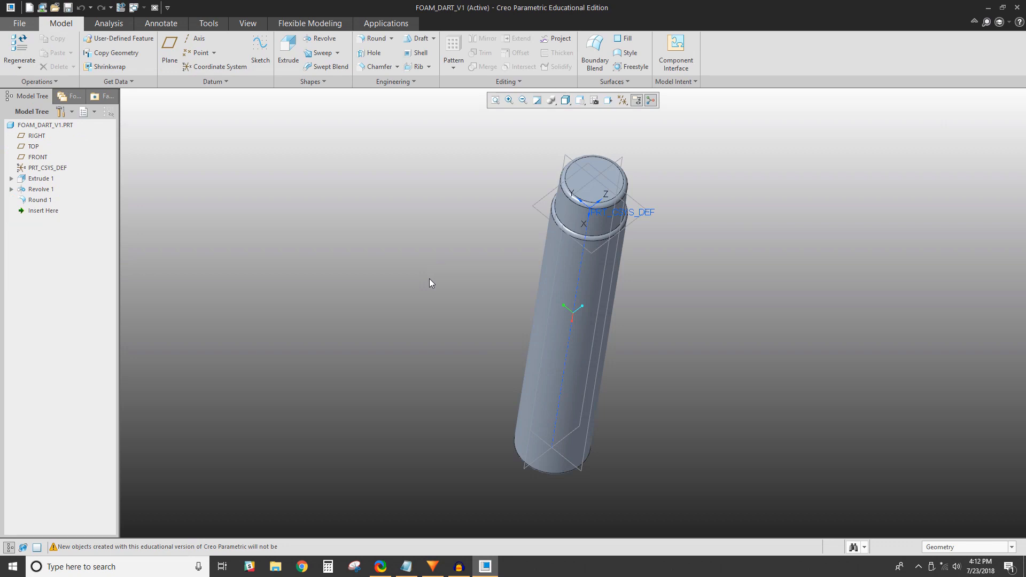
- Delete the existing Round 1 feature from the foam dart model
{"action": "middle_click_drag", "start_coordinate": [429, 279], "coordinate": [429, 282]}
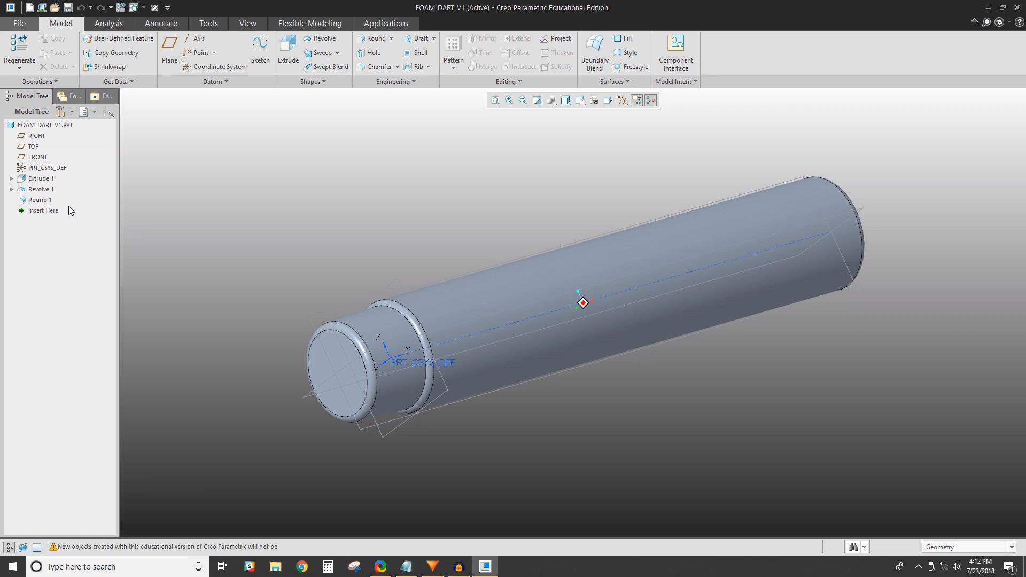
{"action": "left_click", "coordinate": [40, 199]}
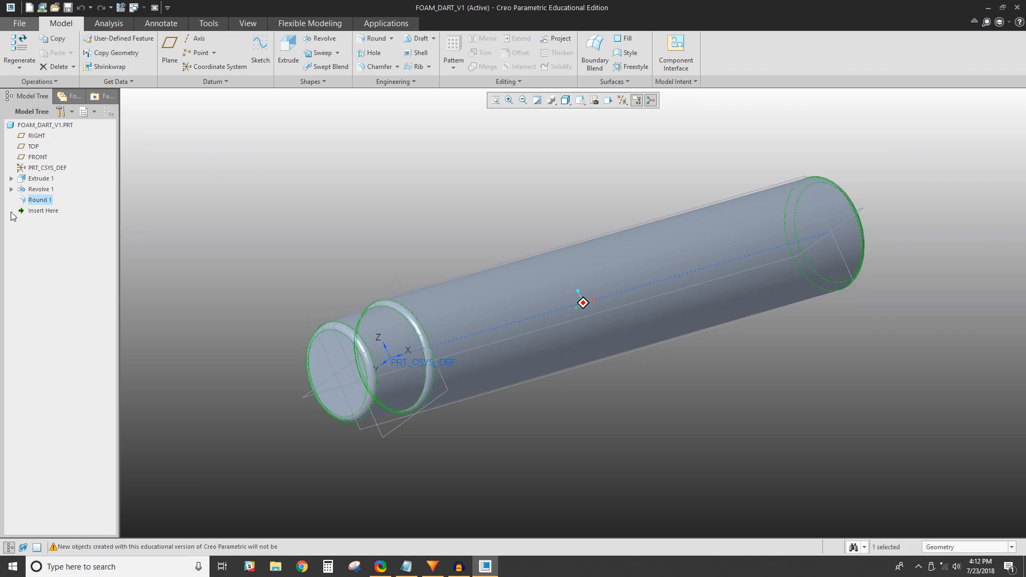
{"action": "right_click", "coordinate": [40, 197]}
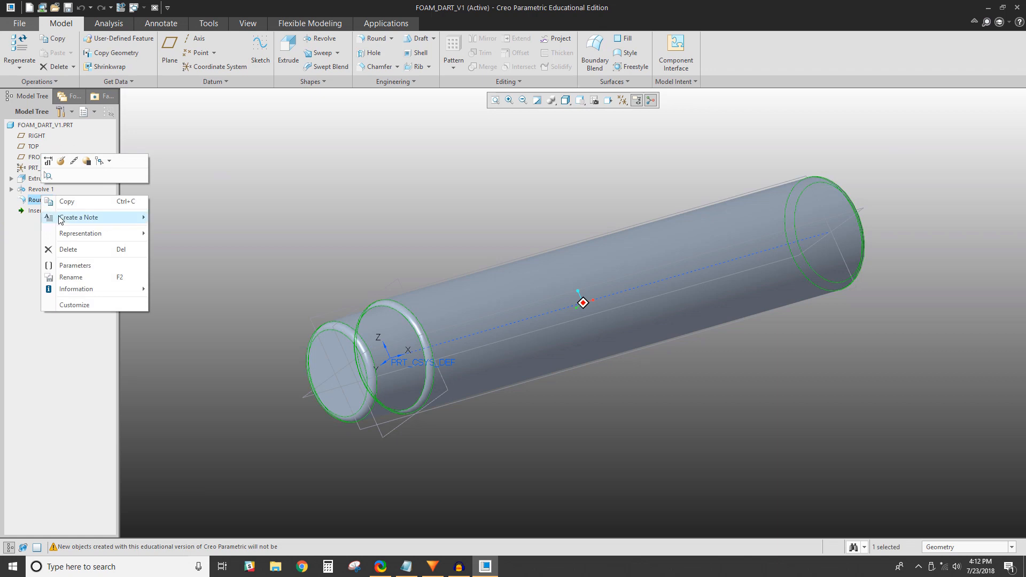
{"action": "left_click", "coordinate": [76, 251]}
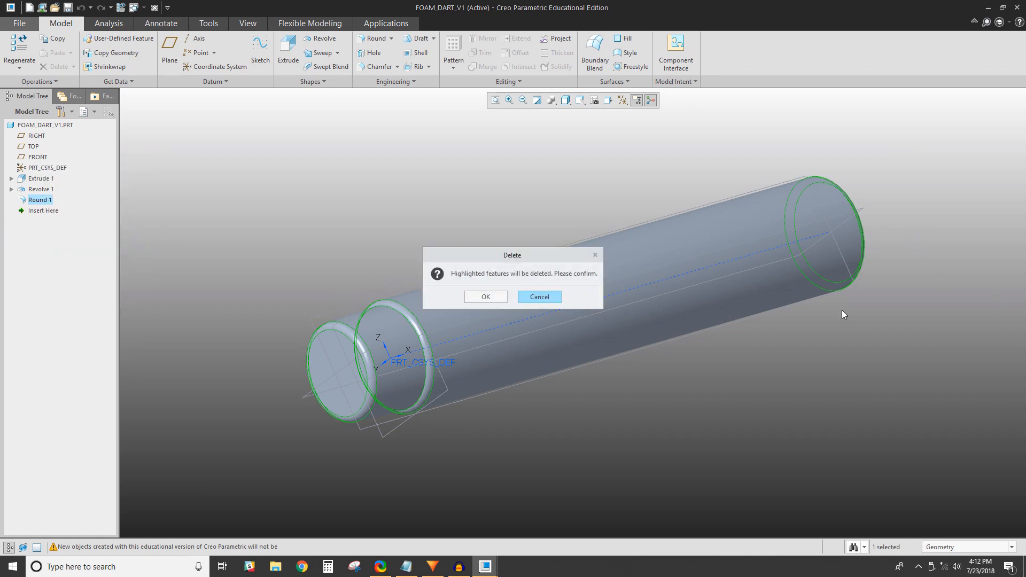
{"action": "left_click", "coordinate": [490, 297]}
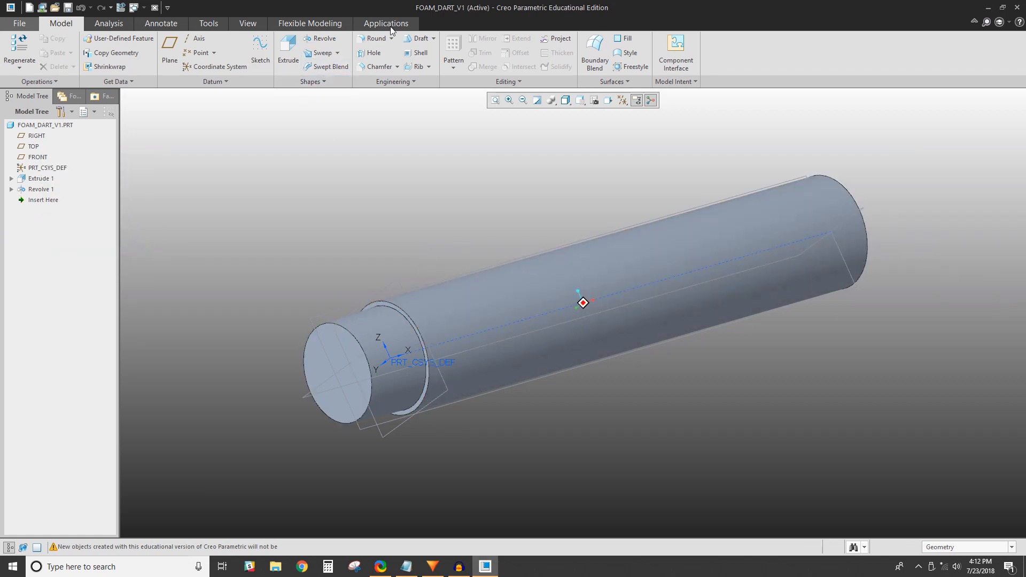
- Start a new Round and add the front tip, shoulder and rear outer edges as separate sets with radius 0.03
{"action": "left_click", "coordinate": [376, 39]}
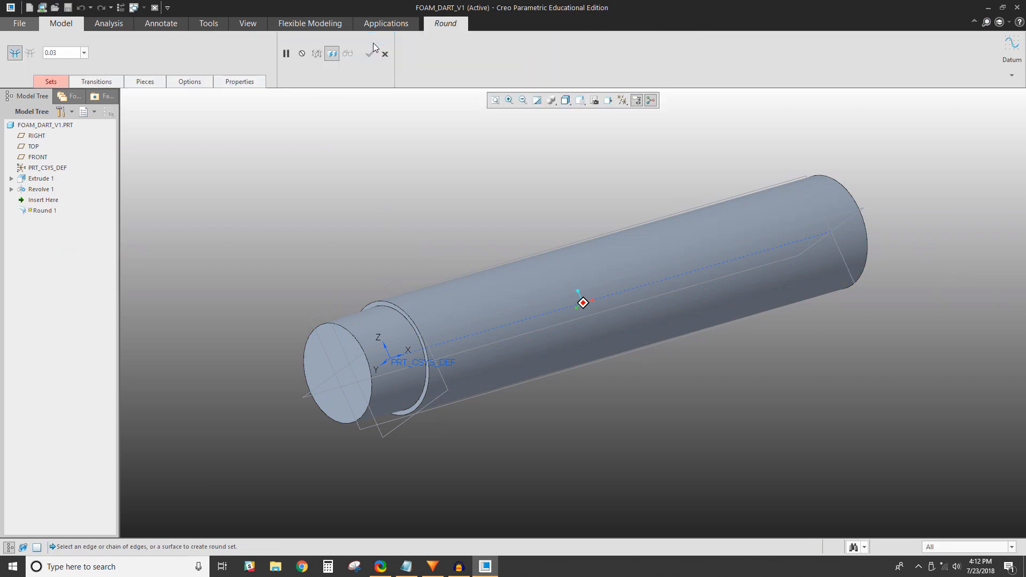
{"action": "left_click", "coordinate": [349, 336]}
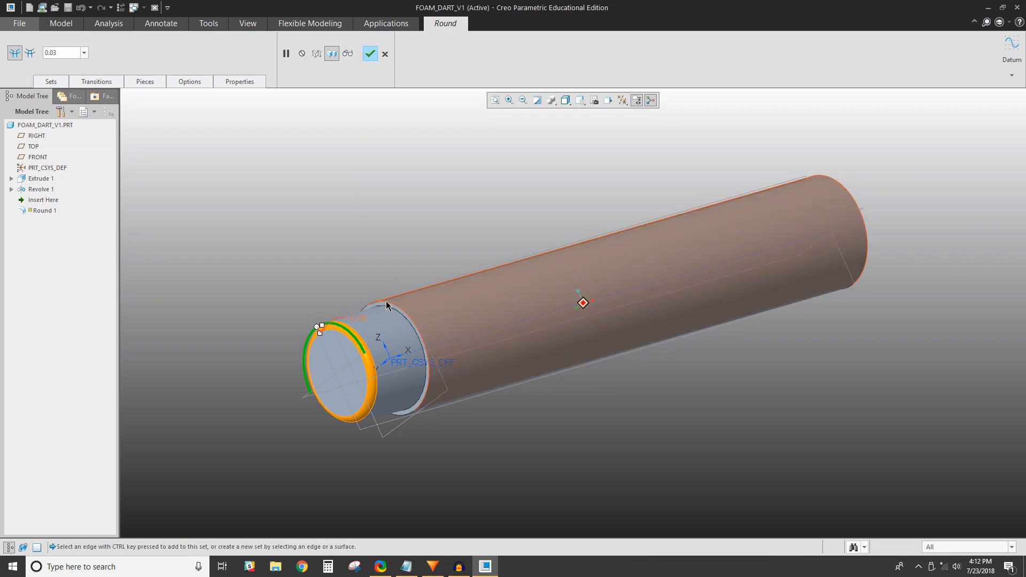
{"action": "left_click", "coordinate": [385, 303]}
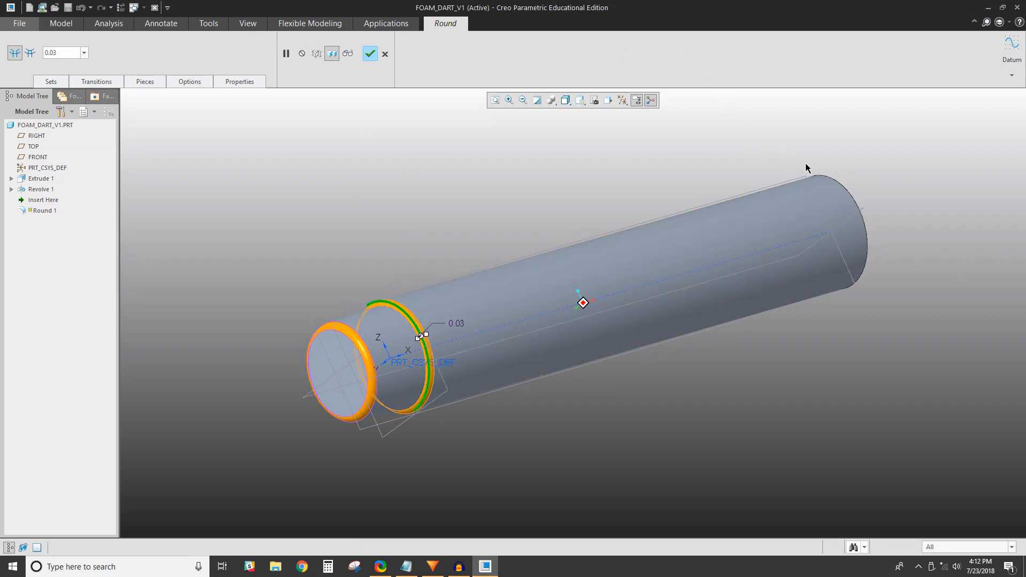
{"action": "left_click", "coordinate": [832, 179]}
{"action": "middle_click_drag", "start_coordinate": [879, 366], "coordinate": [872, 360]}
{"action": "scroll", "coordinate": [877, 364], "scroll_direction": "down", "scroll_amount": 4}
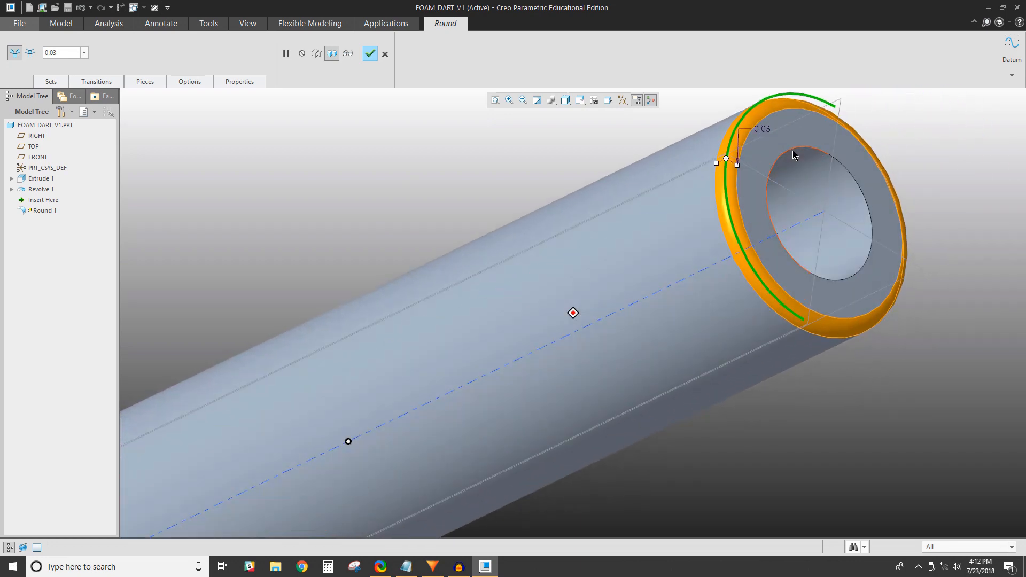
{"action": "middle_click_drag", "start_coordinate": [795, 156], "coordinate": [660, 301]}
{"action": "scroll", "coordinate": [712, 260], "scroll_direction": "up", "scroll_amount": 3}
{"action": "scroll", "coordinate": [680, 288], "scroll_direction": "down", "scroll_amount": 3}
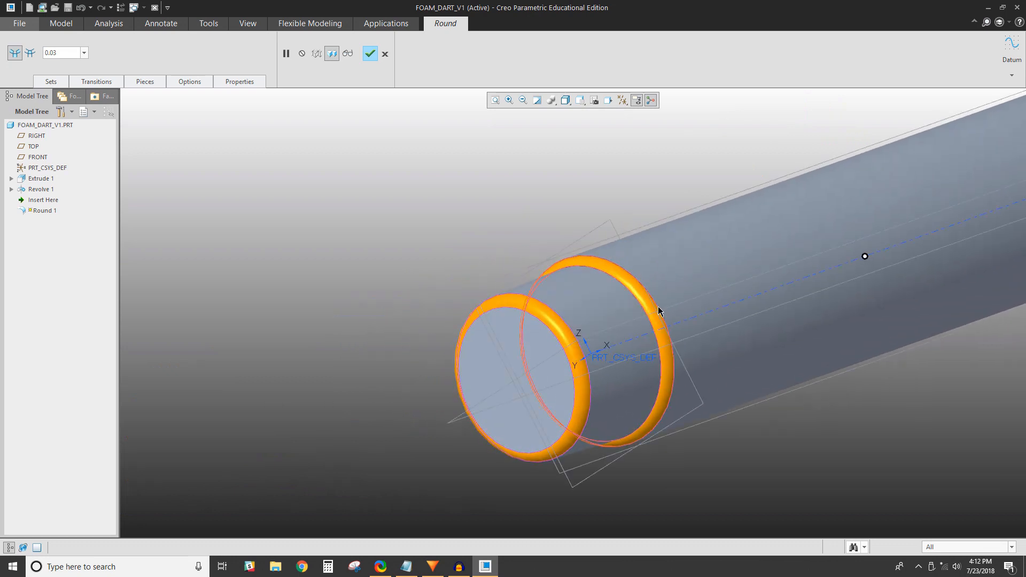
- Set the radius of the rear outer edge's round to 0.025
{"action": "double_click", "coordinate": [56, 53]}
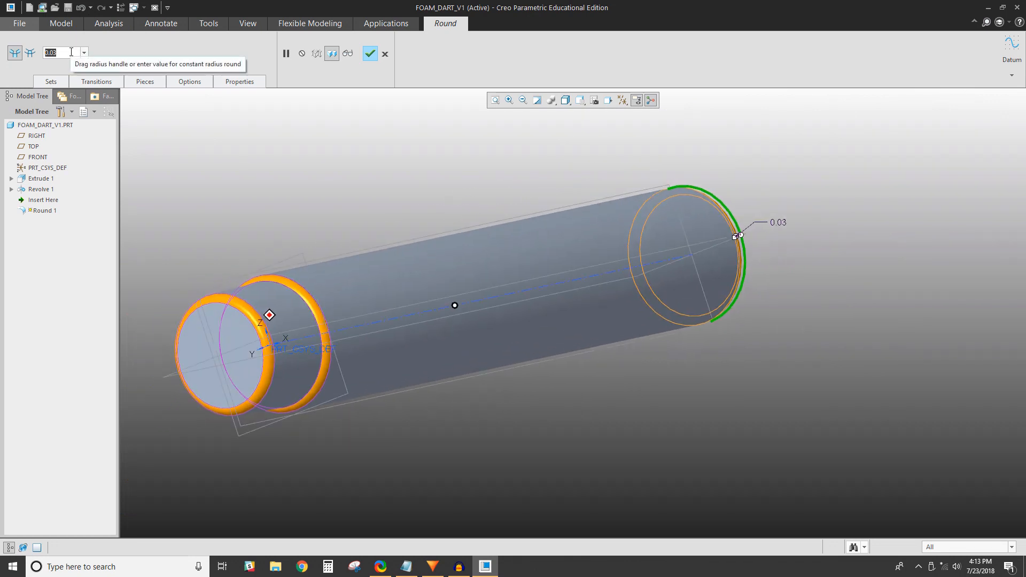
{"action": "key", "text": "BackSpace"}
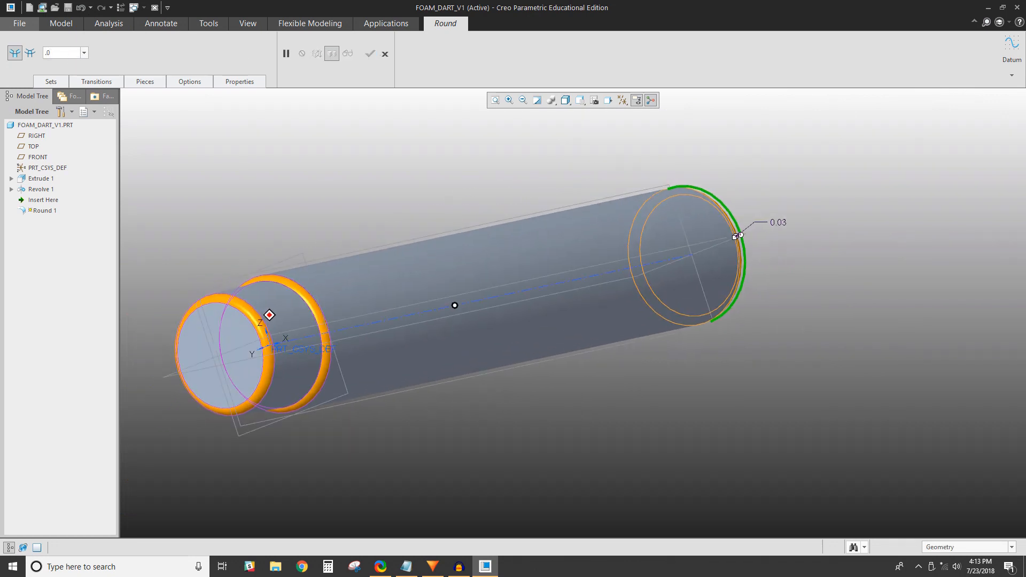
{"action": "key", "text": "Return"}
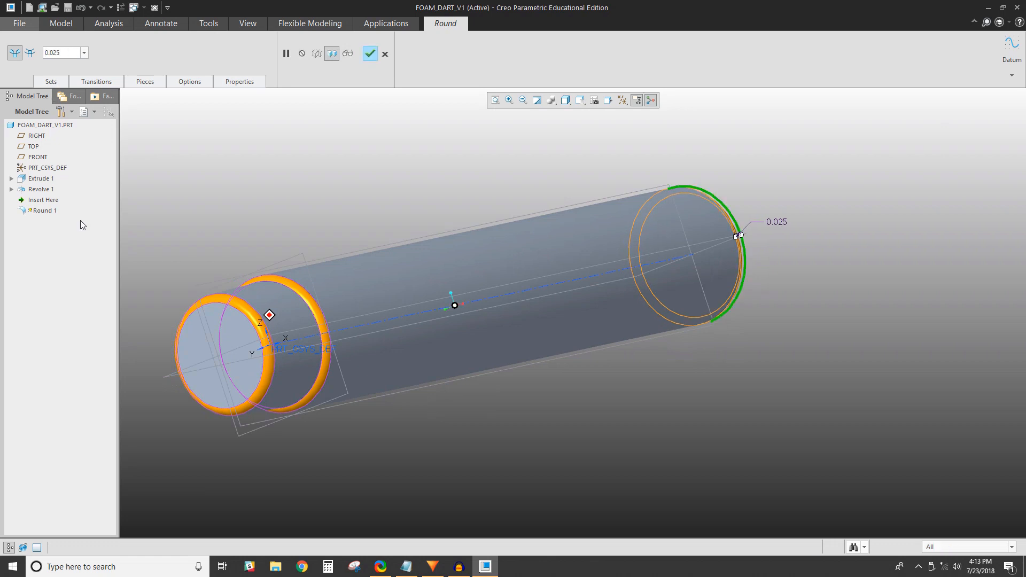
- Set the shoulder edge's round radius to 0.025 and complete the Round feature
{"action": "middle_click_drag", "start_coordinate": [465, 181], "coordinate": [438, 215]}
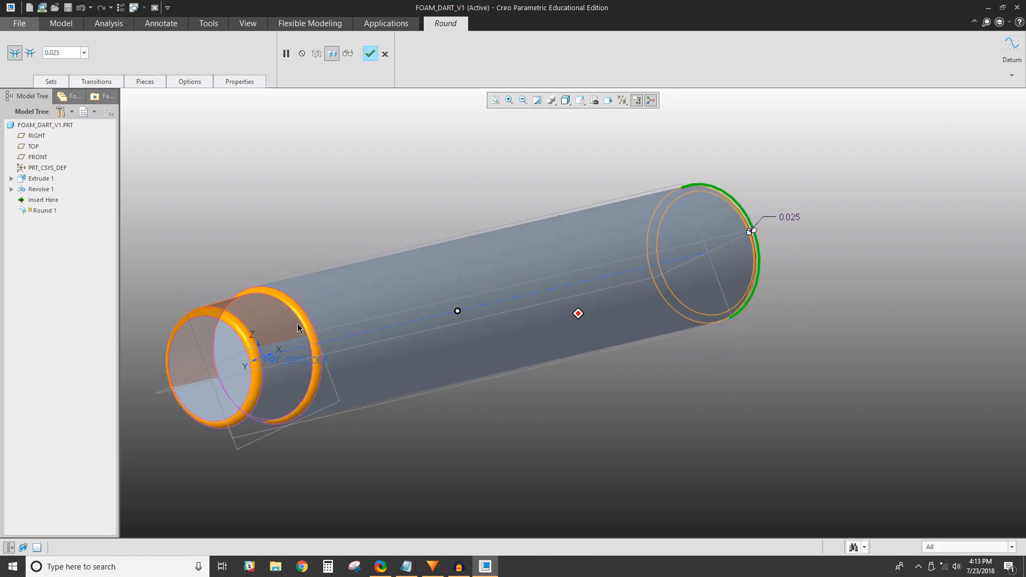
{"action": "left_click", "coordinate": [306, 324]}
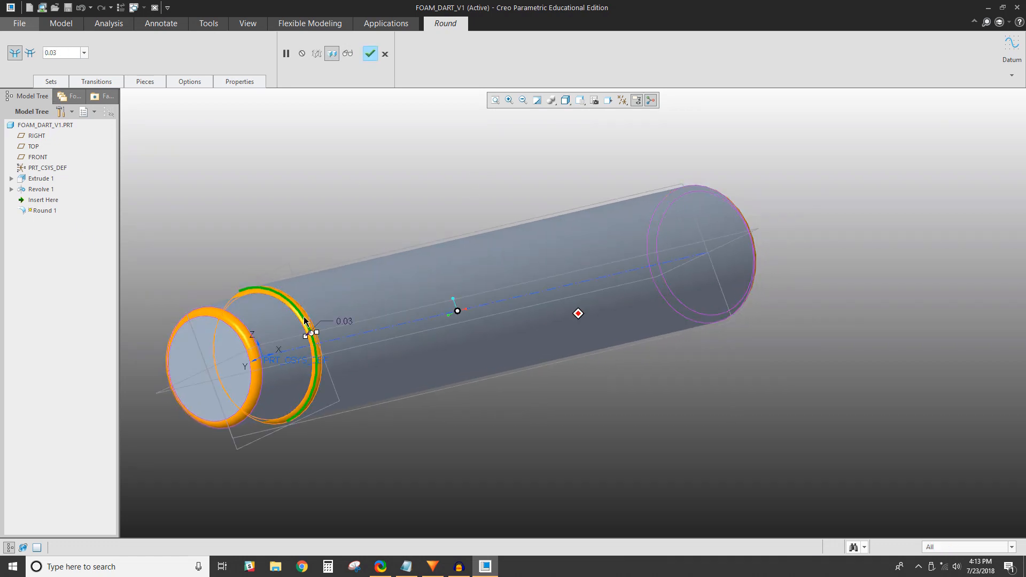
{"action": "left_click", "coordinate": [249, 342]}
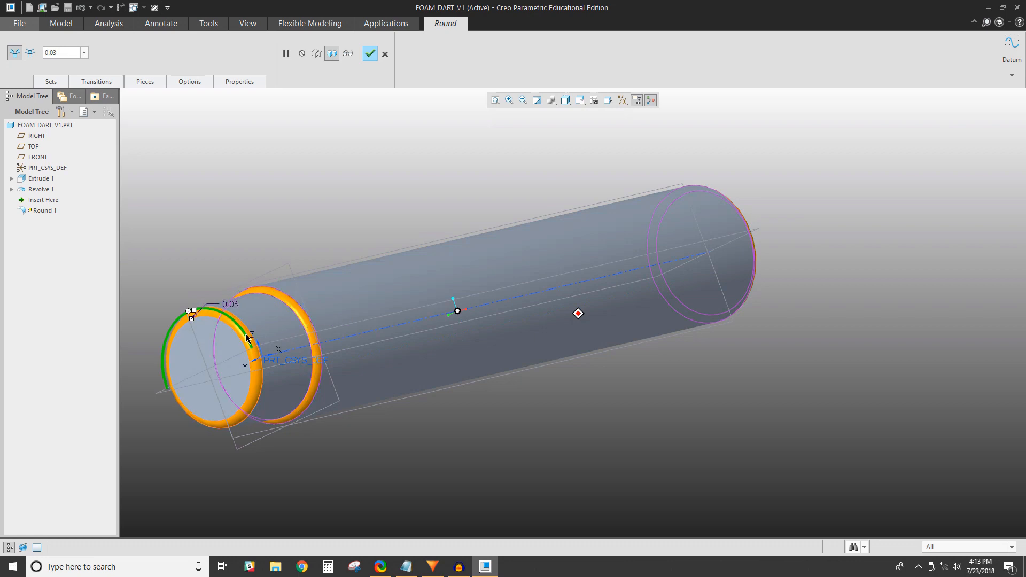
{"action": "left_click", "coordinate": [280, 296]}
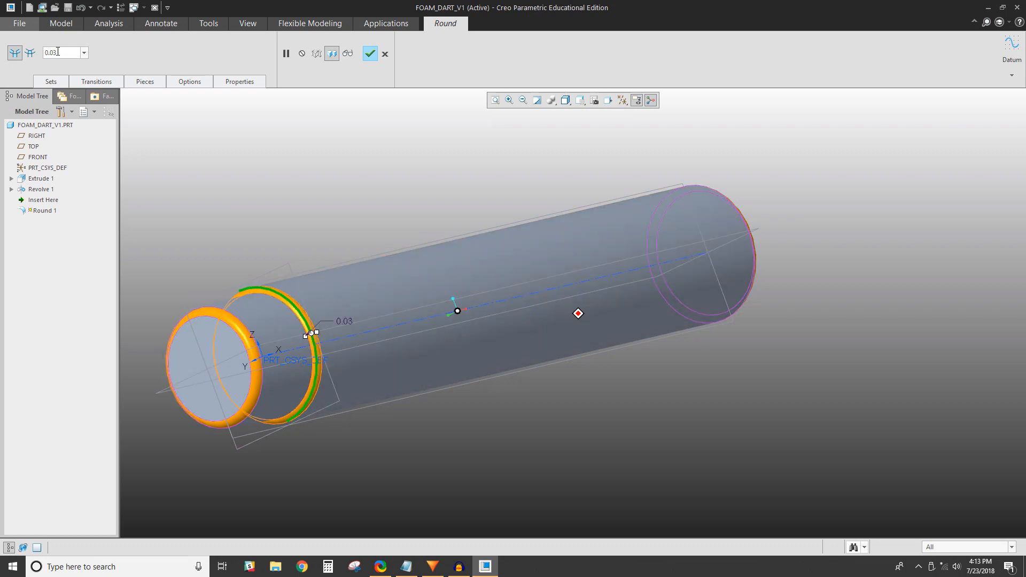
{"action": "double_click", "coordinate": [58, 51]}
{"action": "key", "text": "BackSpace"}
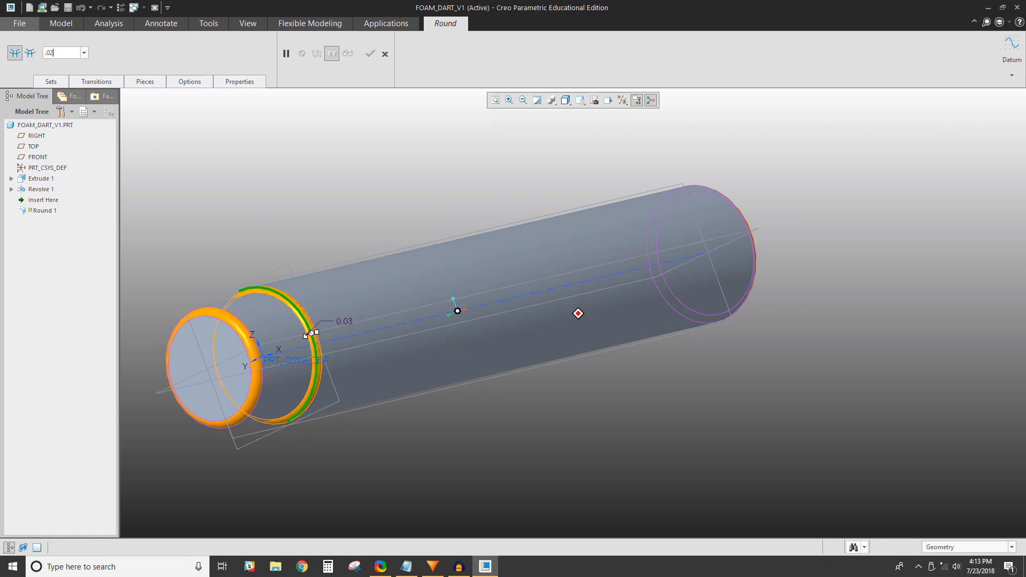
{"action": "type", "text": ".025"}
{"action": "key", "text": "Return"}
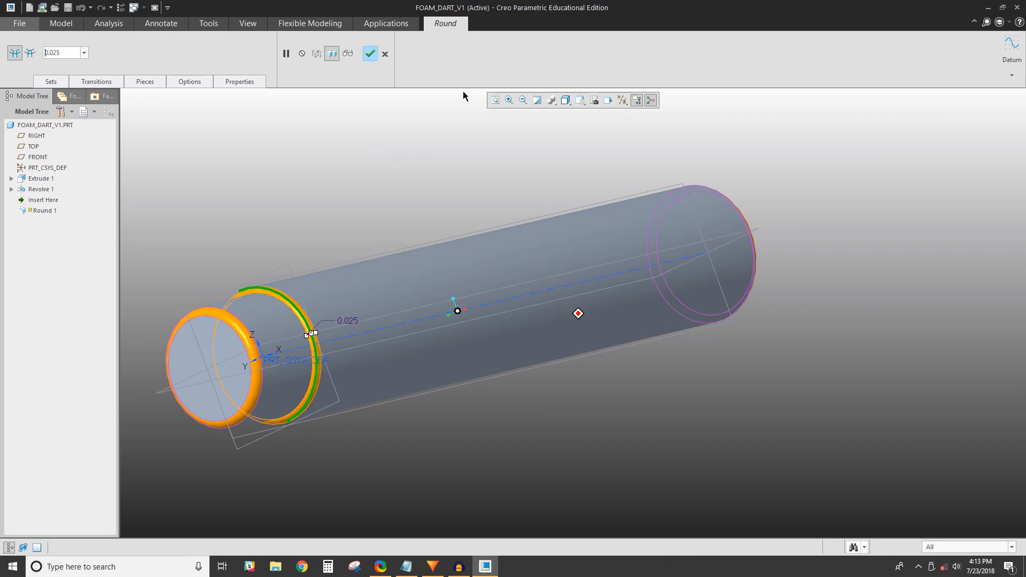
{"action": "left_click", "coordinate": [370, 54]}
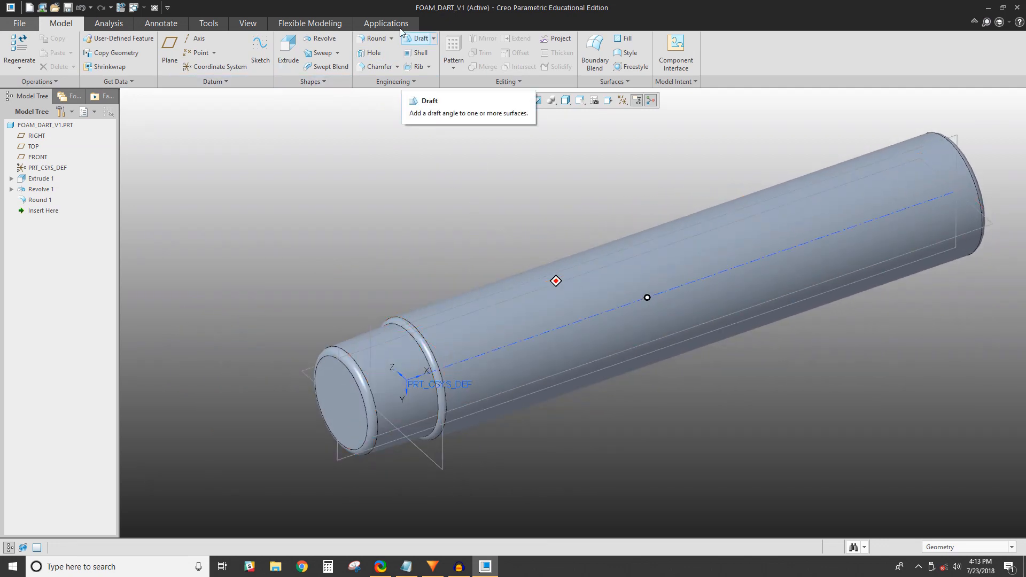
- Load the Plastics-Matte.dmt library from the Plastics folder in the appearance gallery
{"action": "left_click", "coordinate": [246, 23]}
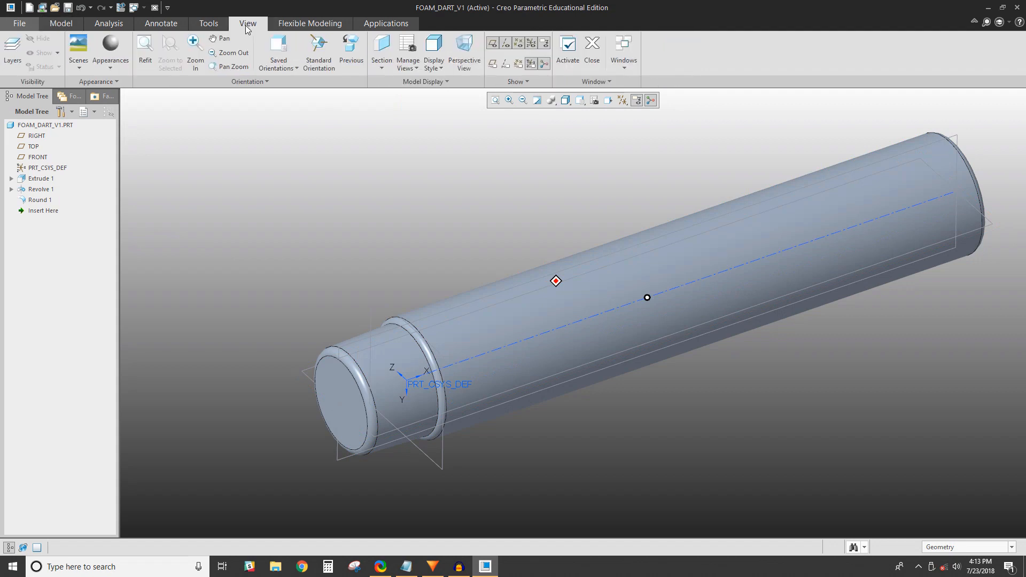
{"action": "left_click", "coordinate": [109, 68]}
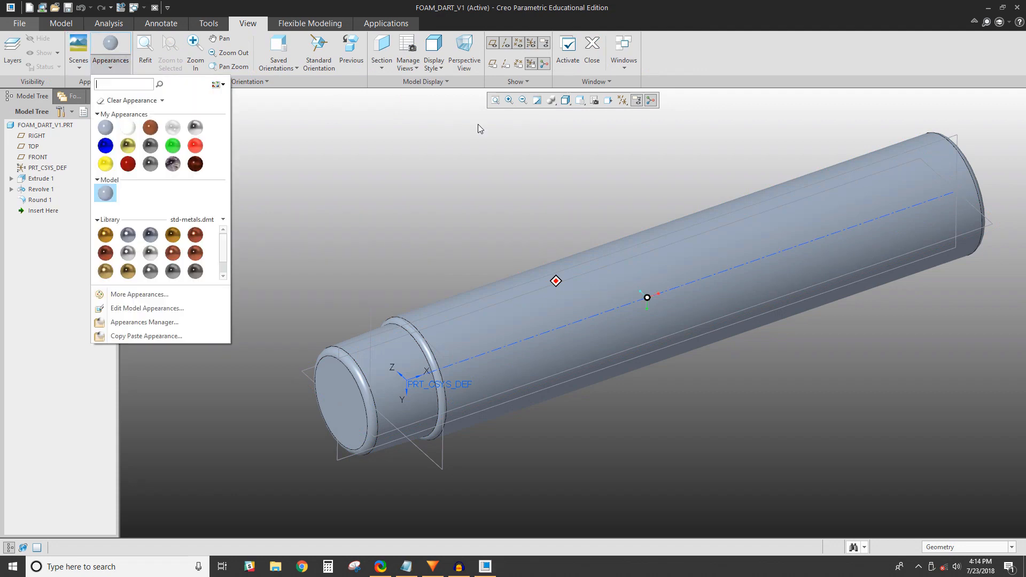
{"action": "left_click", "coordinate": [207, 221]}
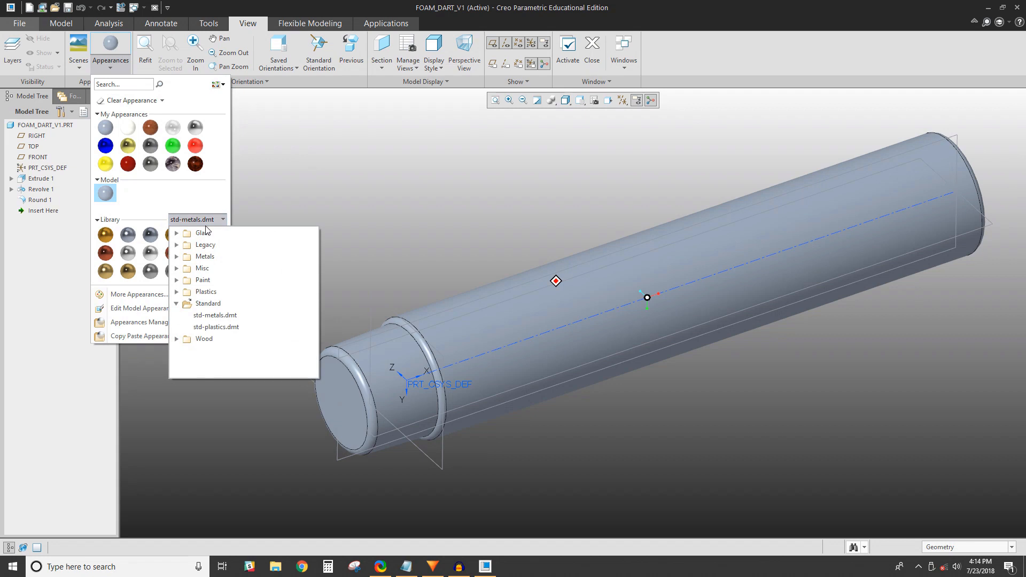
{"action": "left_click", "coordinate": [177, 304]}
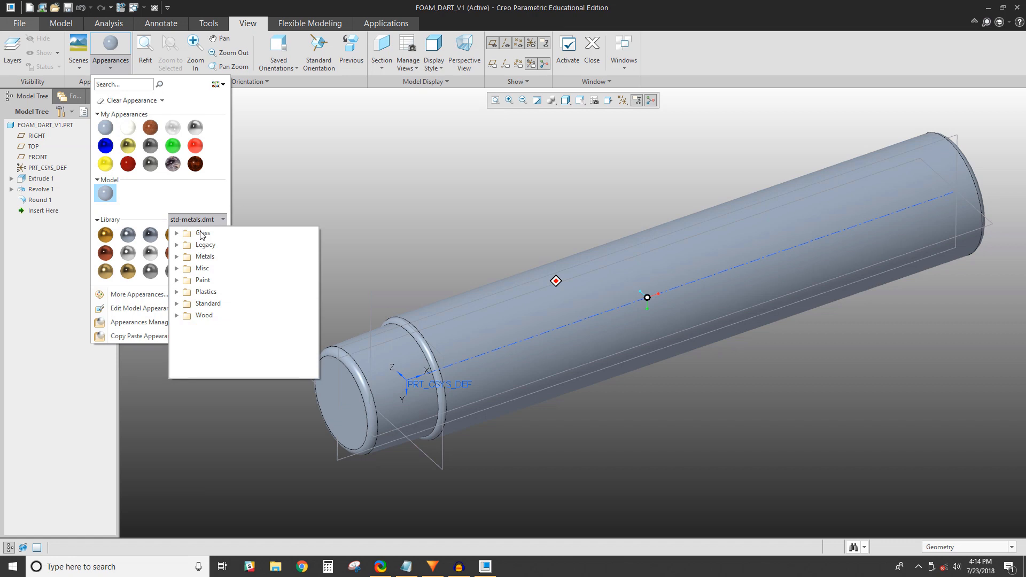
{"action": "left_click", "coordinate": [176, 257]}
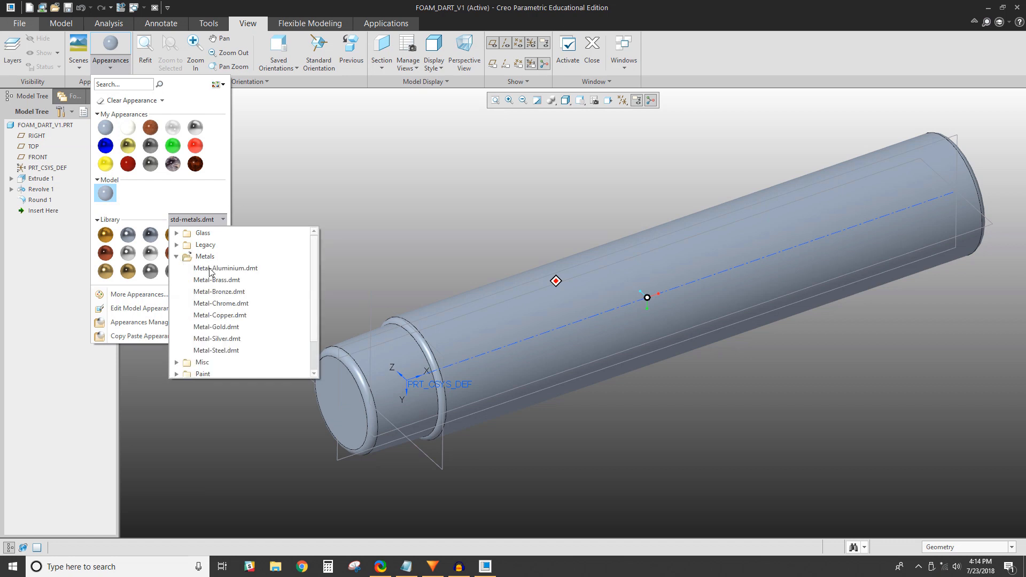
{"action": "scroll", "coordinate": [229, 271], "scroll_direction": "down", "scroll_amount": 1}
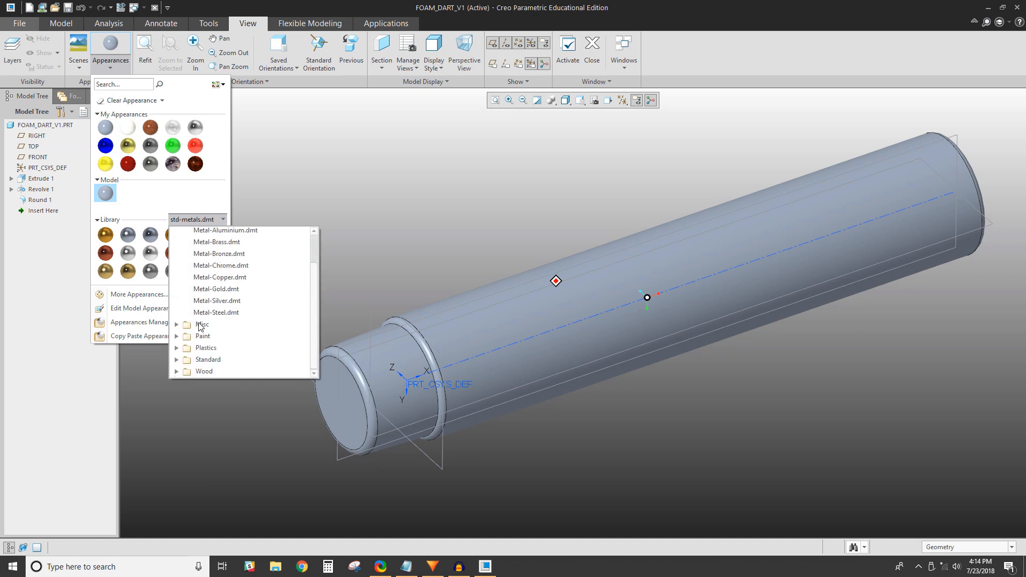
{"action": "left_click", "coordinate": [177, 325]}
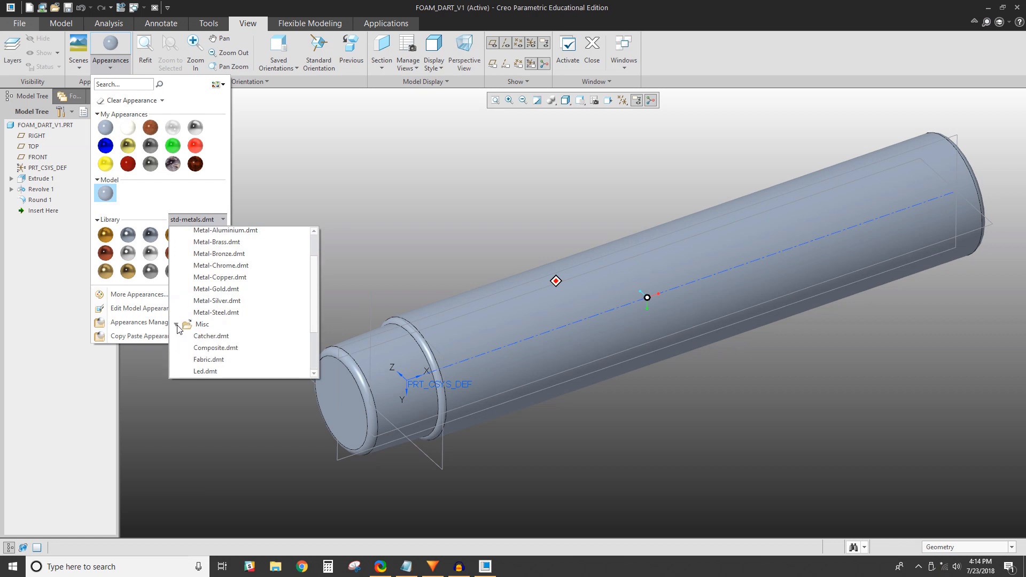
{"action": "scroll", "coordinate": [209, 324], "scroll_direction": "down", "scroll_amount": 2}
{"action": "left_click", "coordinate": [182, 337]}
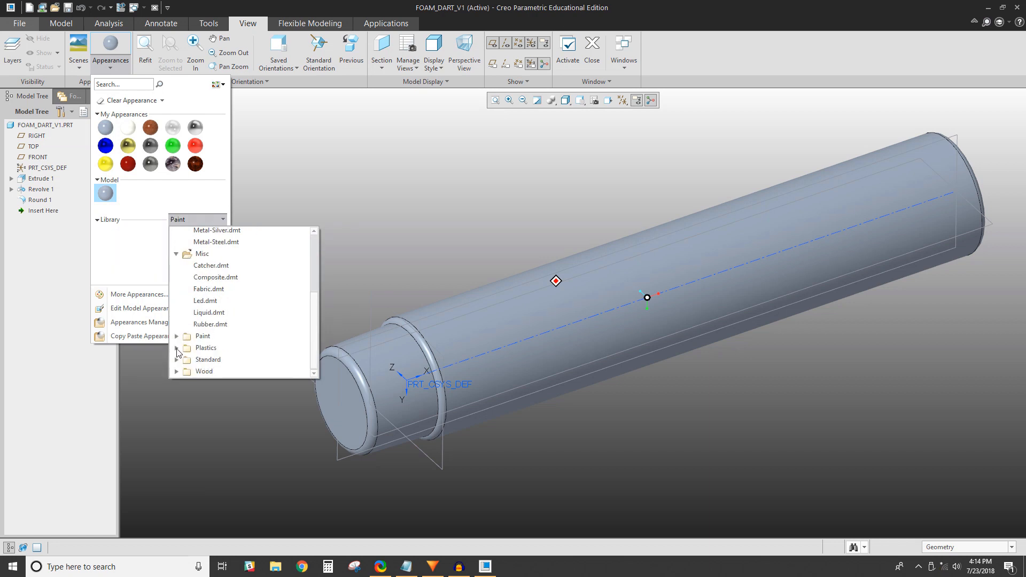
{"action": "left_click", "coordinate": [177, 348]}
{"action": "scroll", "coordinate": [240, 315], "scroll_direction": "down", "scroll_amount": 2}
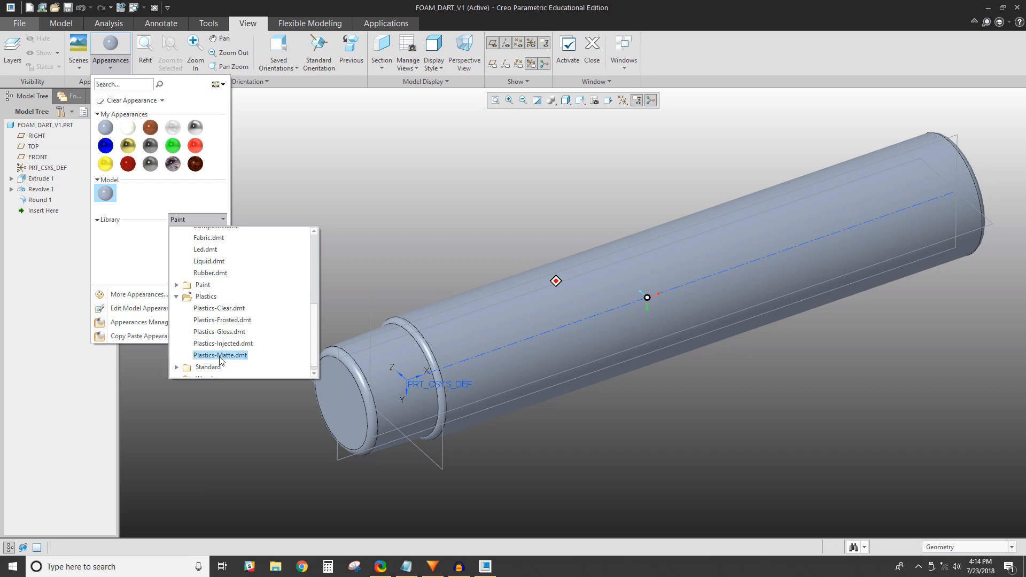
{"action": "left_click", "coordinate": [219, 356]}
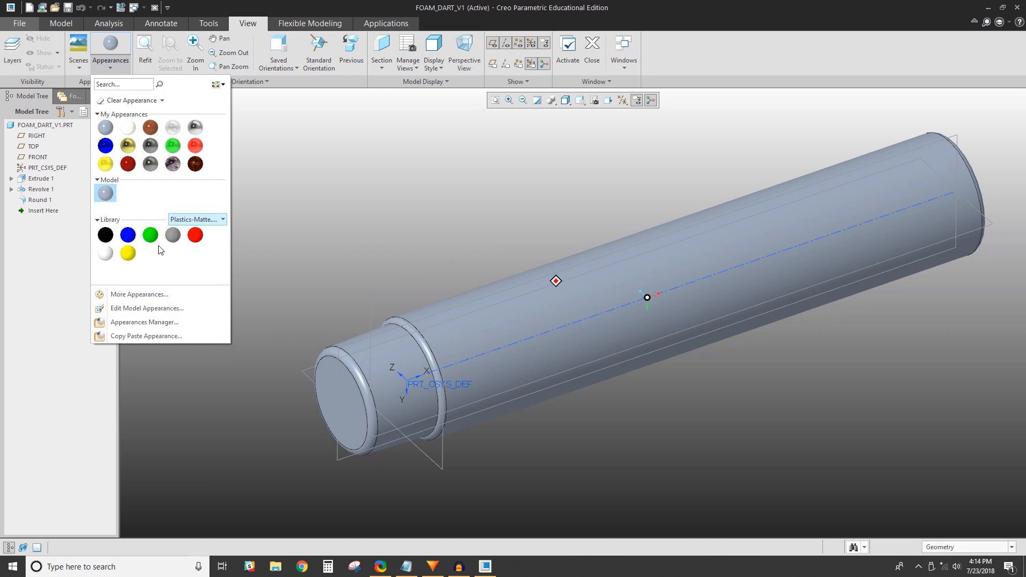
- Apply the red matte plastic appearance to the long cylindrical surface of the dart body
{"action": "left_click", "coordinate": [195, 236]}
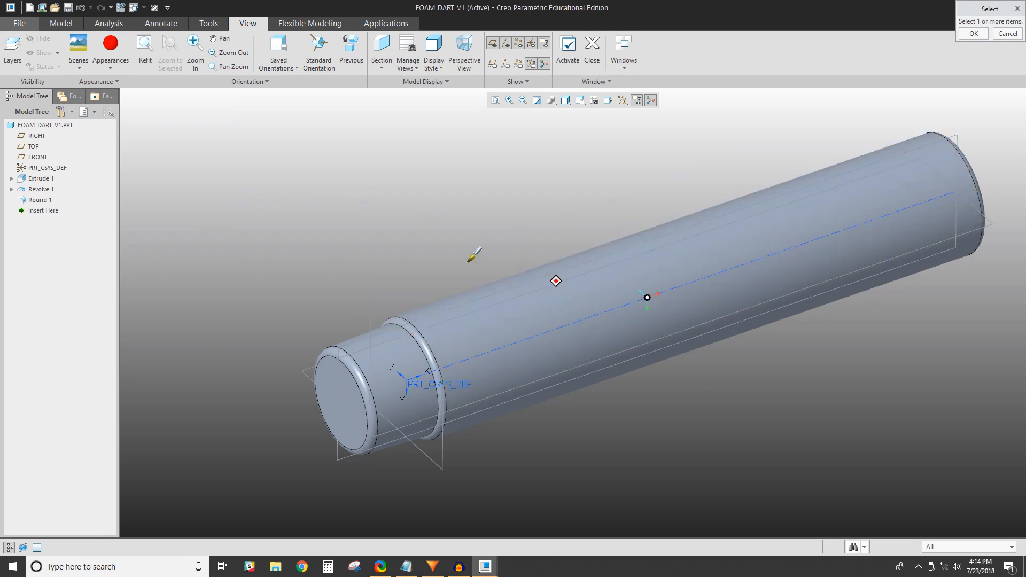
{"action": "left_click", "coordinate": [111, 54]}
{"action": "left_click", "coordinate": [196, 236]}
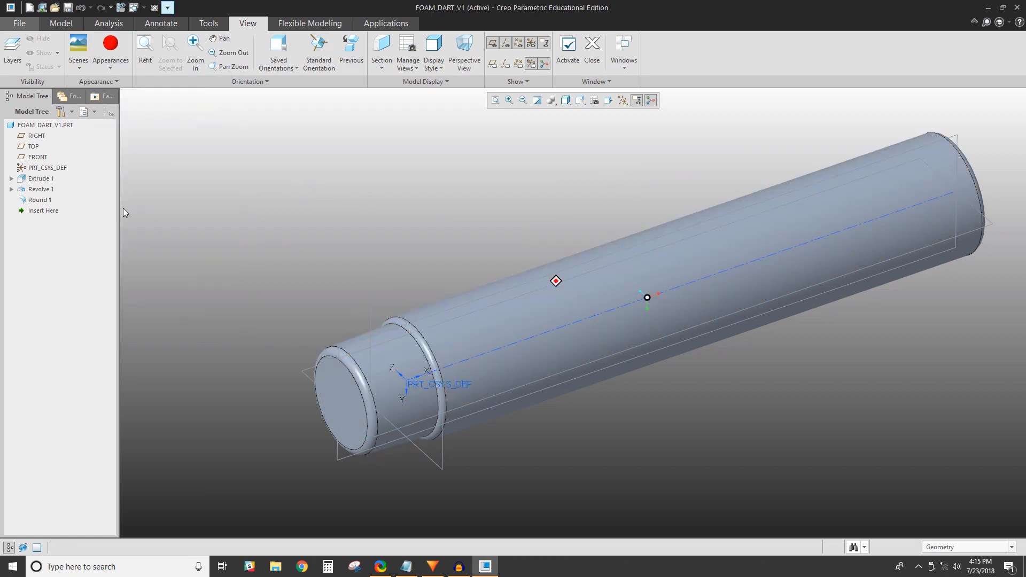
{"action": "left_click", "coordinate": [113, 66]}
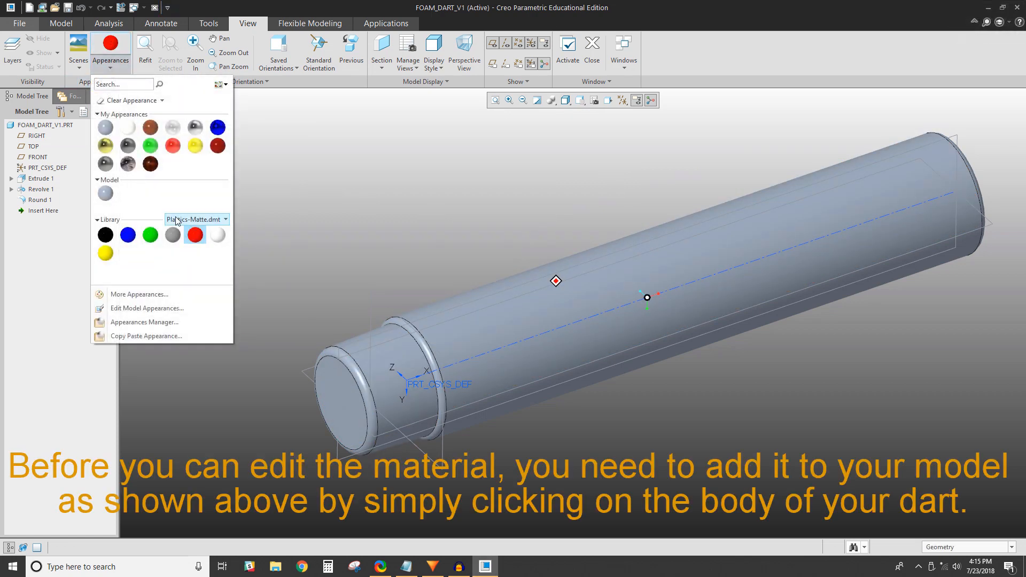
{"action": "left_click", "coordinate": [195, 235]}
{"action": "left_click", "coordinate": [521, 254]}
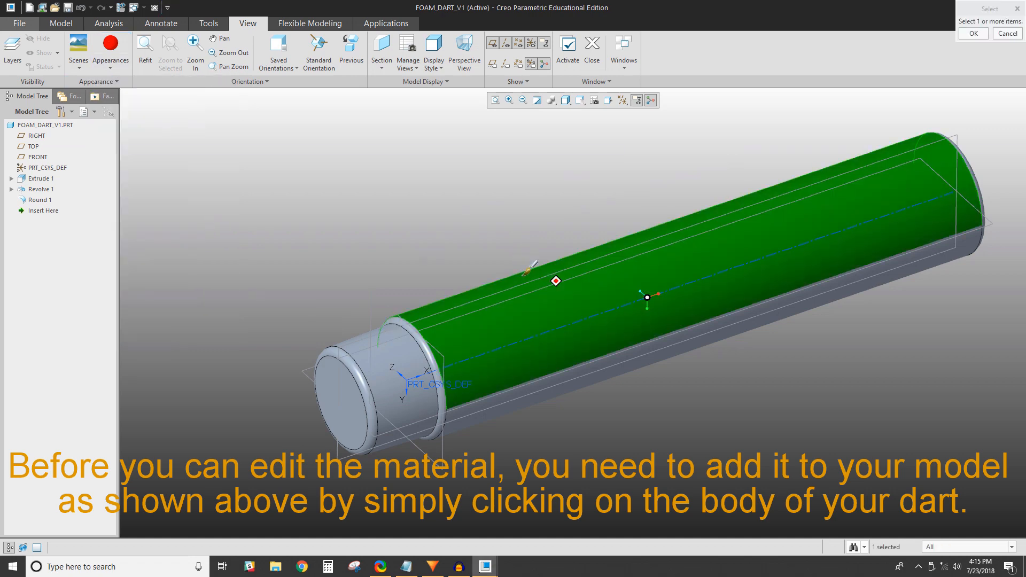
{"action": "left_click", "coordinate": [973, 33]}
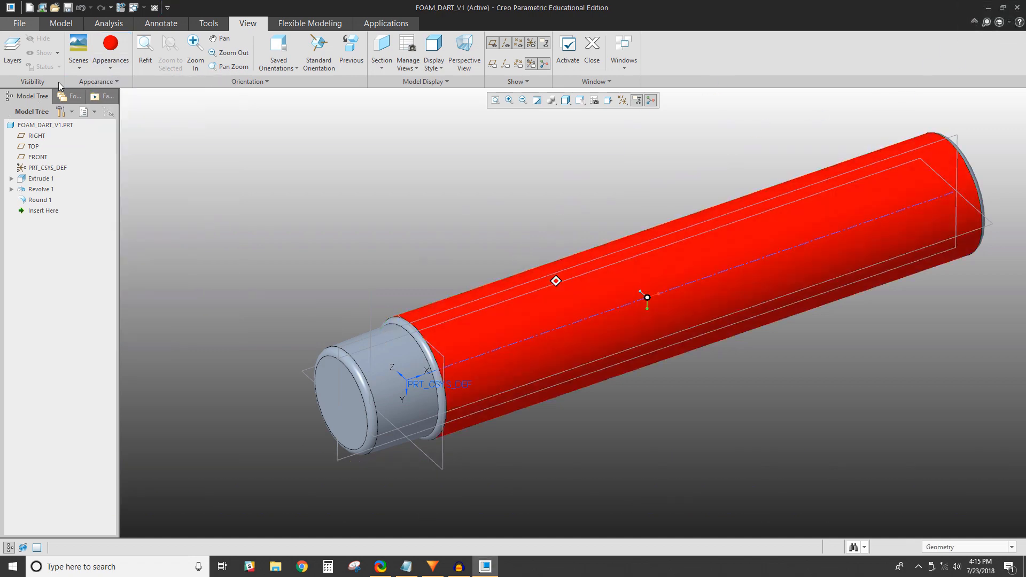
{"action": "left_click", "coordinate": [111, 65]}
{"action": "right_click", "coordinate": [109, 194]}
{"action": "left_click", "coordinate": [128, 218]}
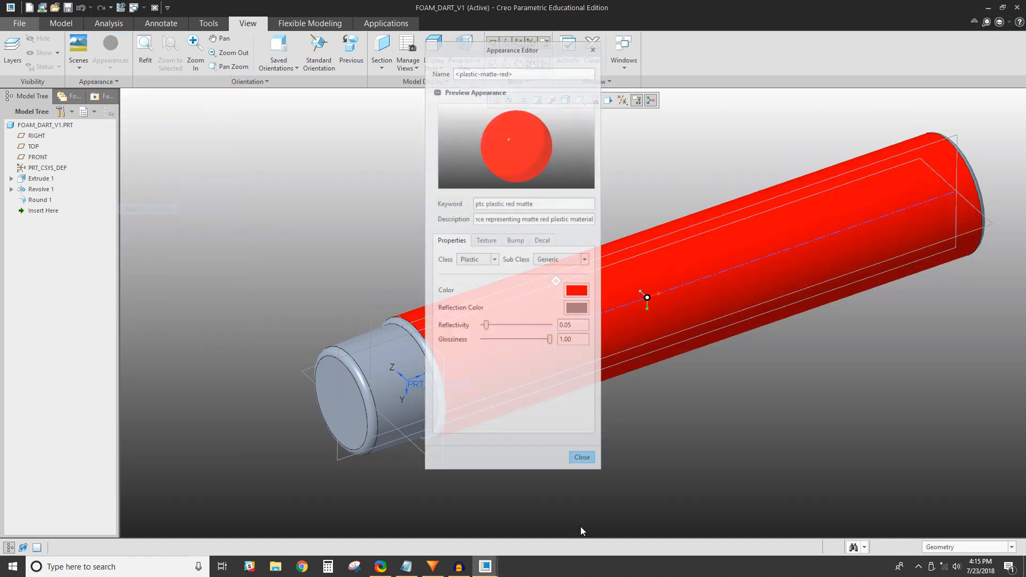
{"action": "left_click", "coordinate": [581, 452]}
- Open the color of the model's red matte plastic appearance for editing and show the color wheel
{"action": "left_click", "coordinate": [110, 53]}
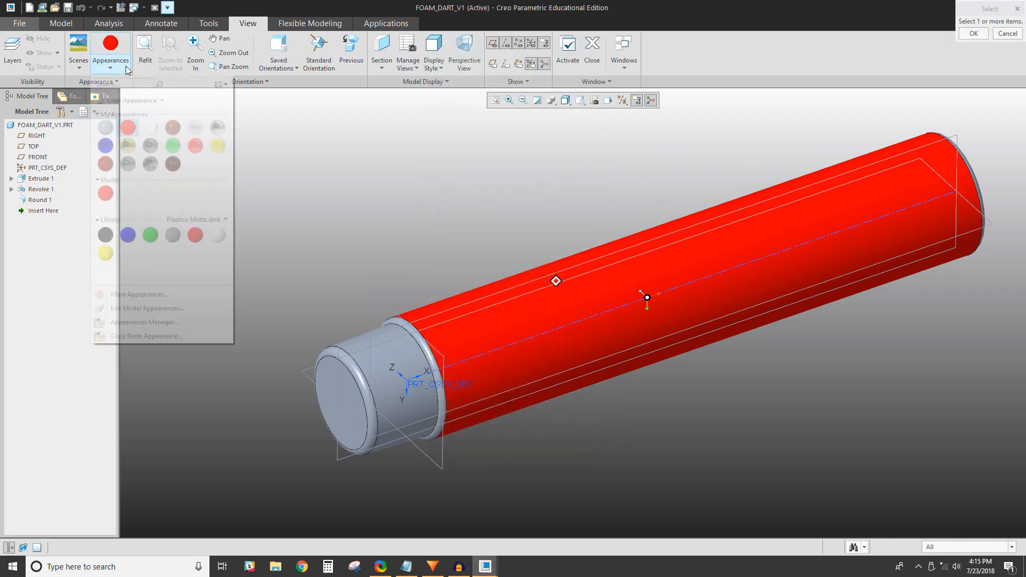
{"action": "right_click", "coordinate": [107, 195]}
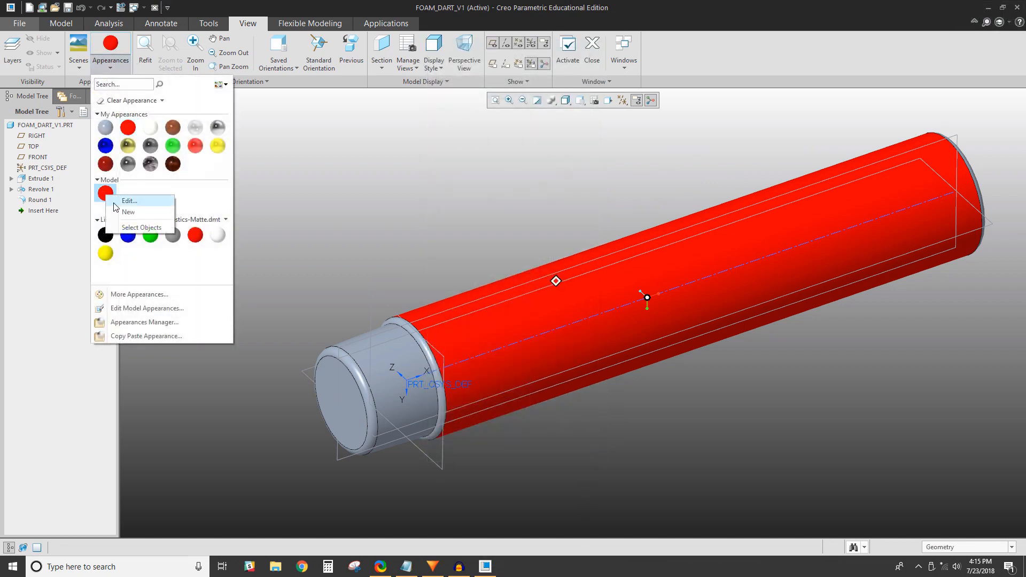
{"action": "left_click", "coordinate": [116, 202]}
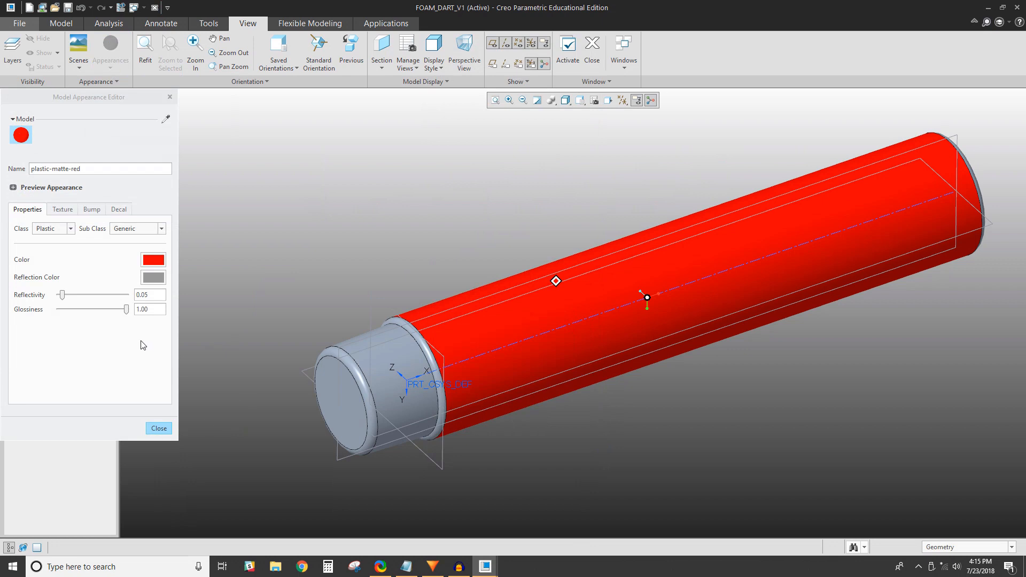
{"action": "left_click", "coordinate": [153, 260]}
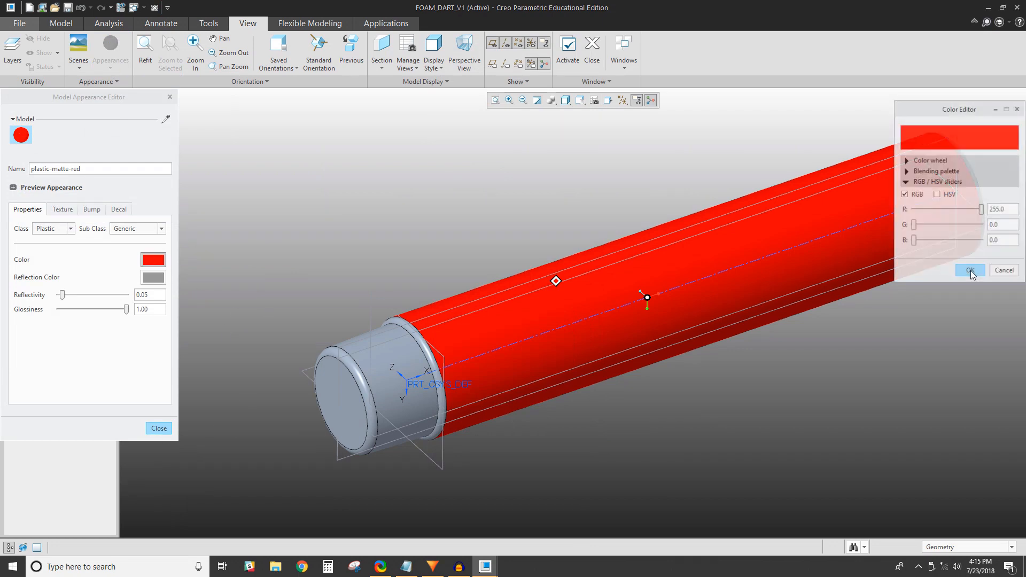
{"action": "left_click", "coordinate": [907, 161]}
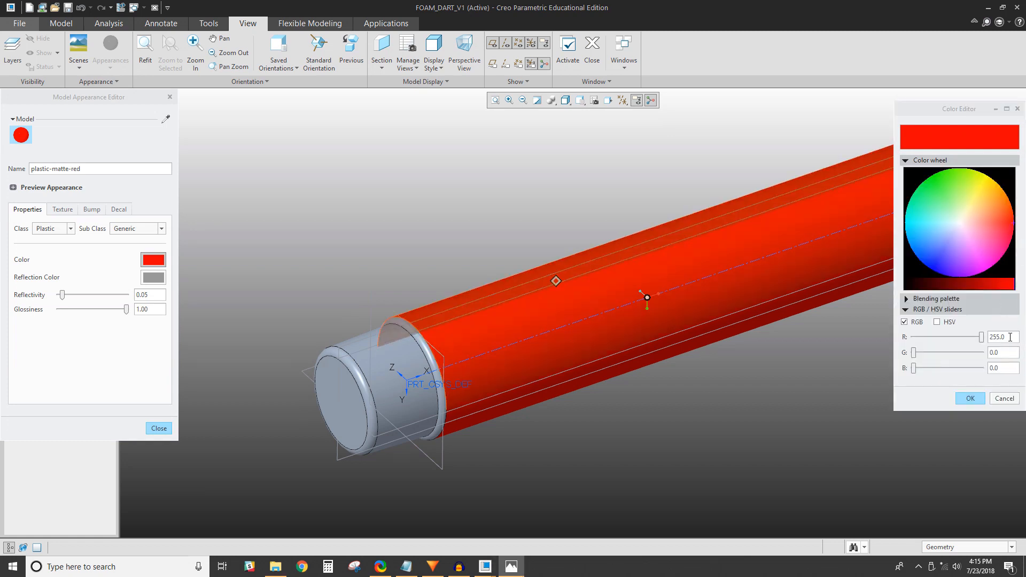
{"action": "left_click", "coordinate": [1003, 336]}
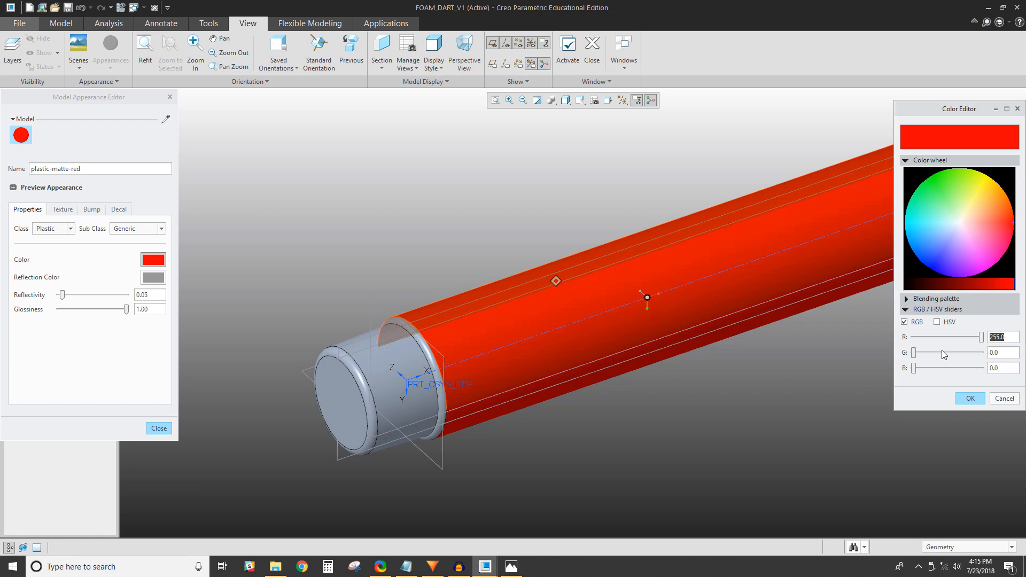
{"action": "left_click", "coordinate": [936, 323]}
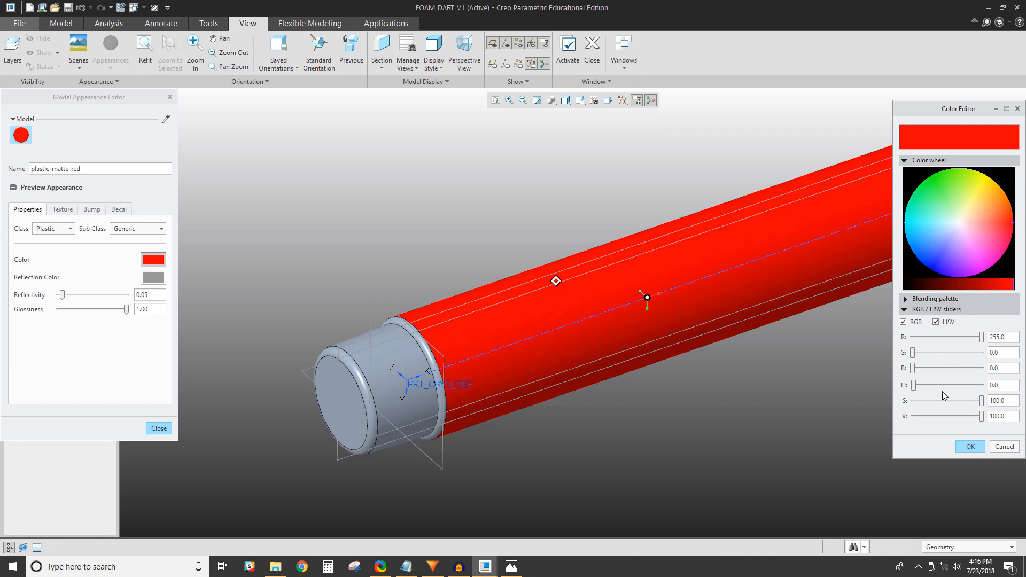
{"action": "left_click", "coordinate": [935, 322]}
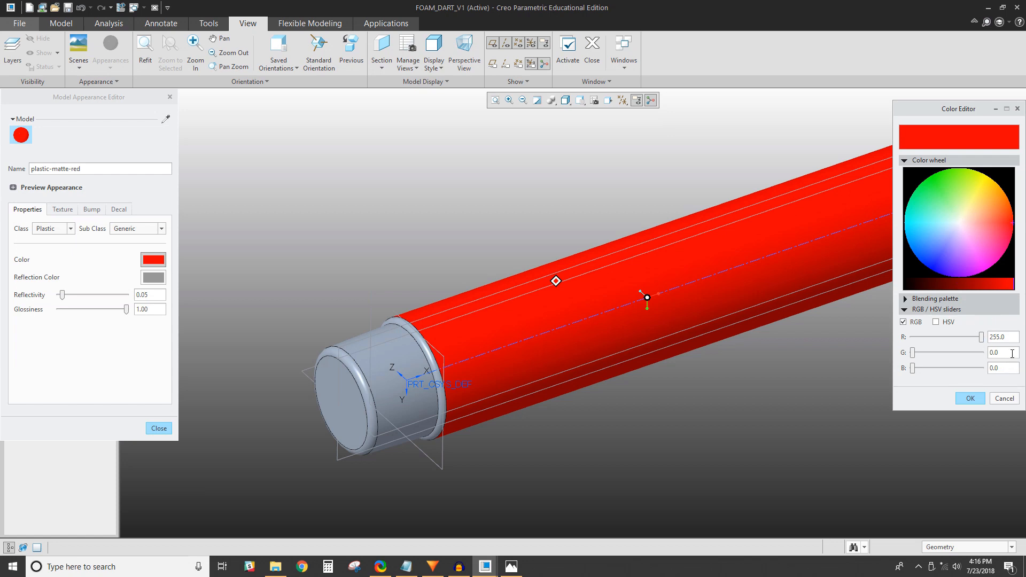
{"action": "double_click", "coordinate": [995, 335]}
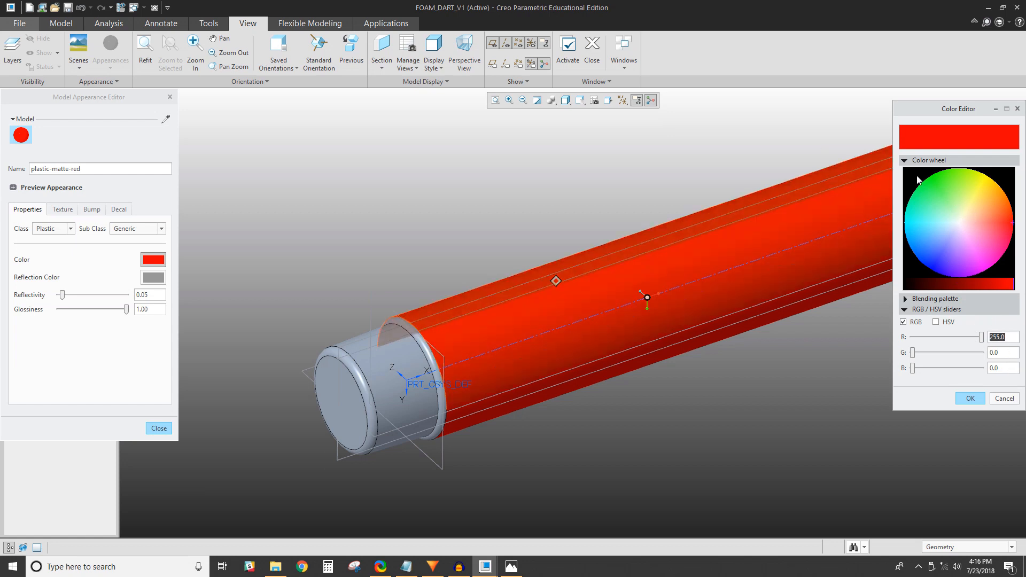
{"action": "left_click_drag", "start_coordinate": [920, 181], "coordinate": [1010, 230]}
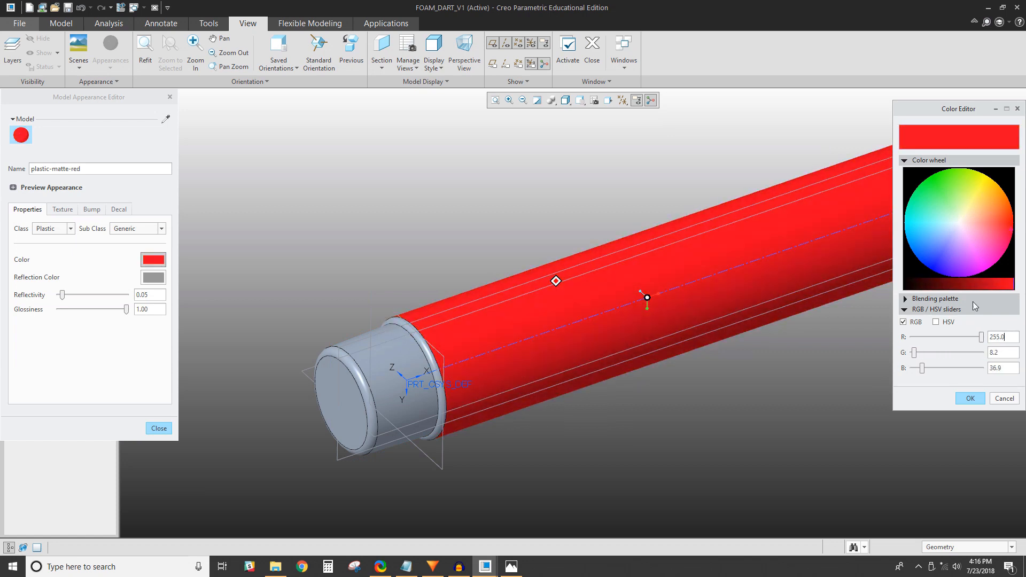
- Set the appearance's RGB color to red 222, green 145 and blue 34
{"action": "double_click", "coordinate": [991, 332]}
{"action": "key", "text": "BackSpace"}
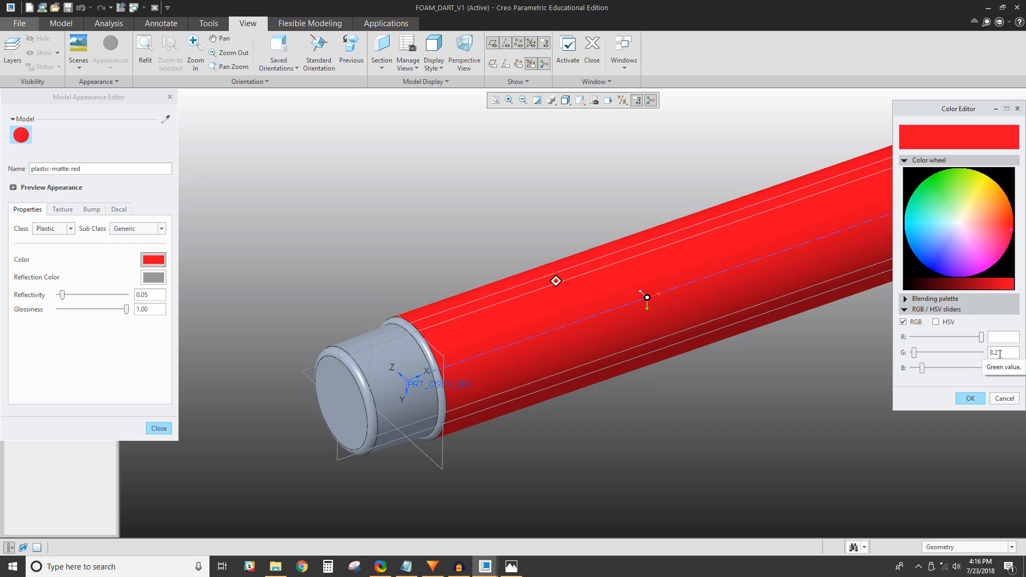
{"action": "type", "text": "222"}
{"action": "key", "text": "Return"}
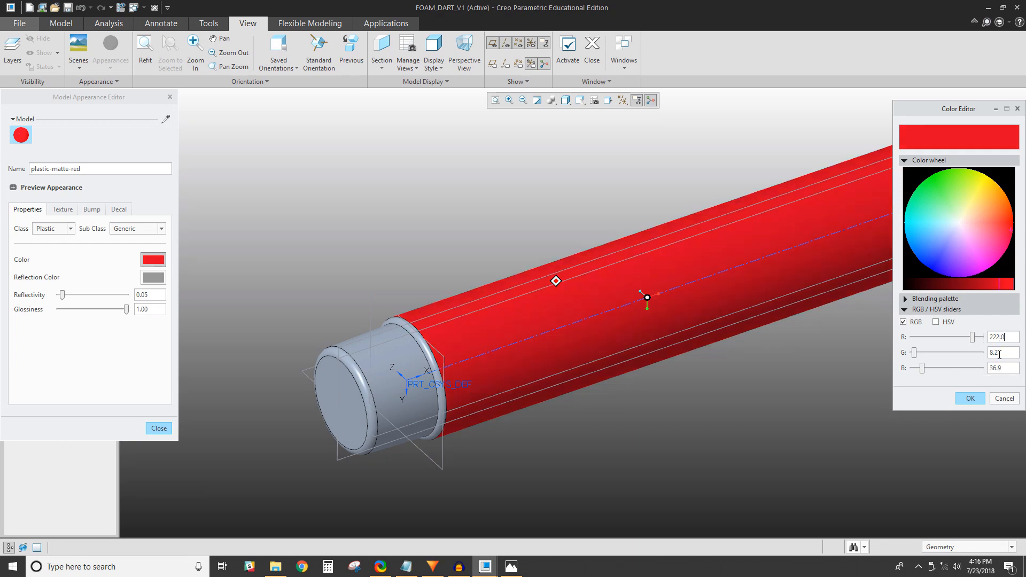
{"action": "left_click_drag", "start_coordinate": [999, 354], "coordinate": [992, 347]}
{"action": "key", "text": "BackSpace"}
{"action": "key", "text": "Return"}
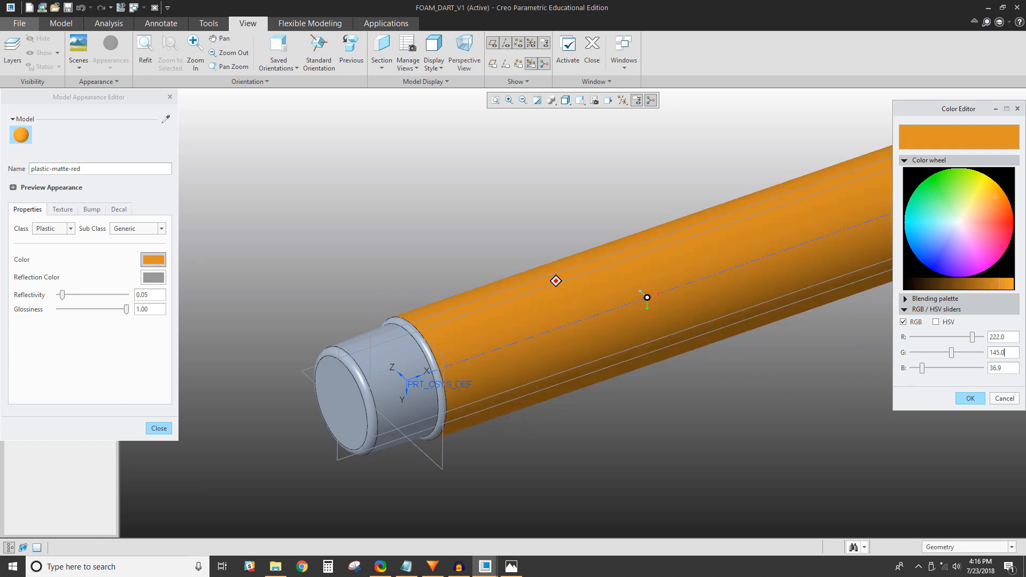
{"action": "double_click", "coordinate": [1015, 366]}
{"action": "key", "text": "BackSpace"}
{"action": "type", "text": "34"}
{"action": "key", "text": "Return"}
- Rename the appearance plastic-matte-orange, accept its color and finish editing it
{"action": "left_click", "coordinate": [87, 168]}
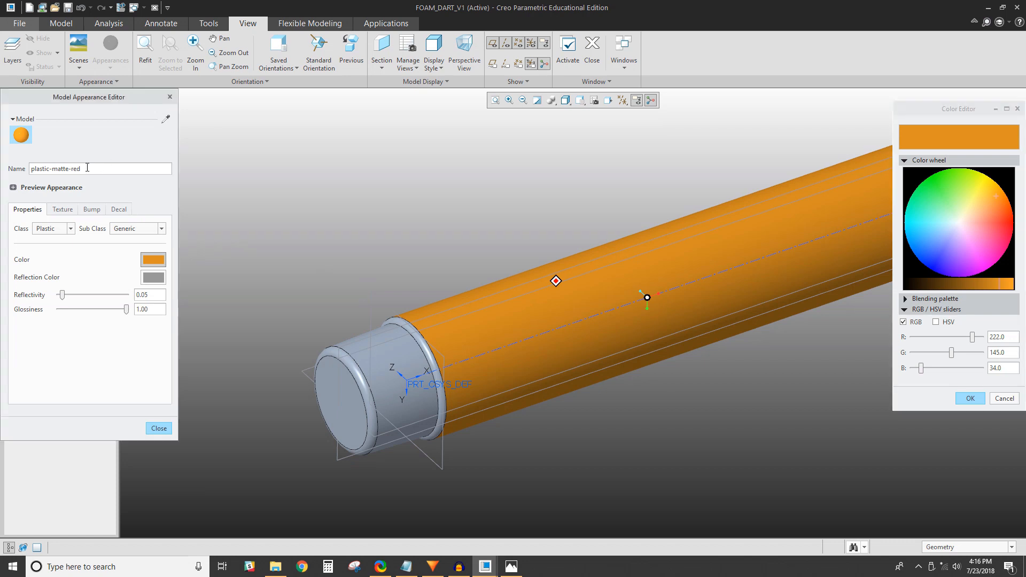
{"action": "left_click_drag", "start_coordinate": [81, 165], "coordinate": [74, 166]}
{"action": "key", "text": "BackSpace"}
{"action": "left_click", "coordinate": [956, 399]}
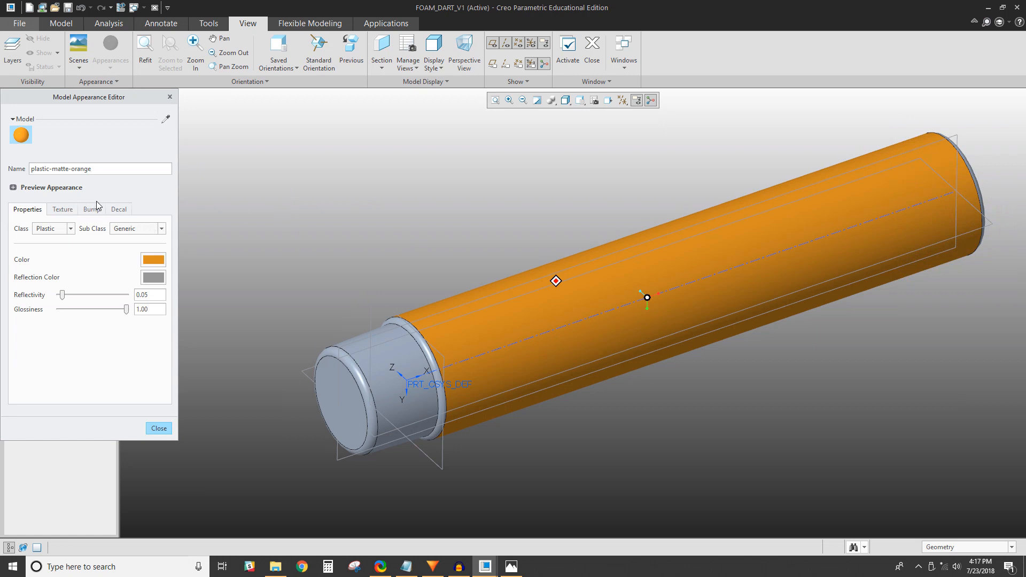
{"action": "left_click", "coordinate": [169, 433]}
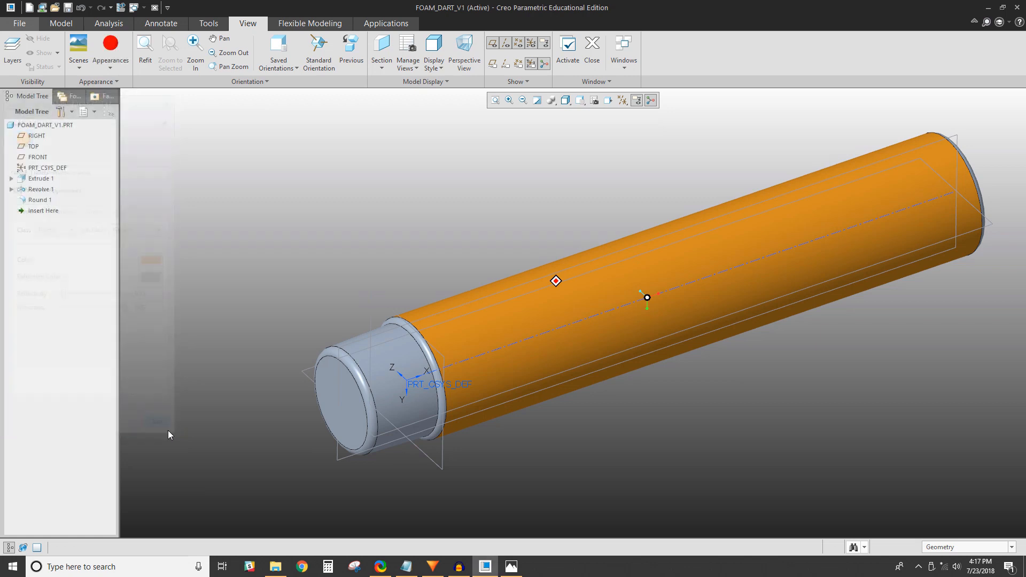
- Apply the orange matte appearance to the rounded shoulder and rear edges, the rear end face and both halves of the bore
{"action": "left_click", "coordinate": [110, 53]}
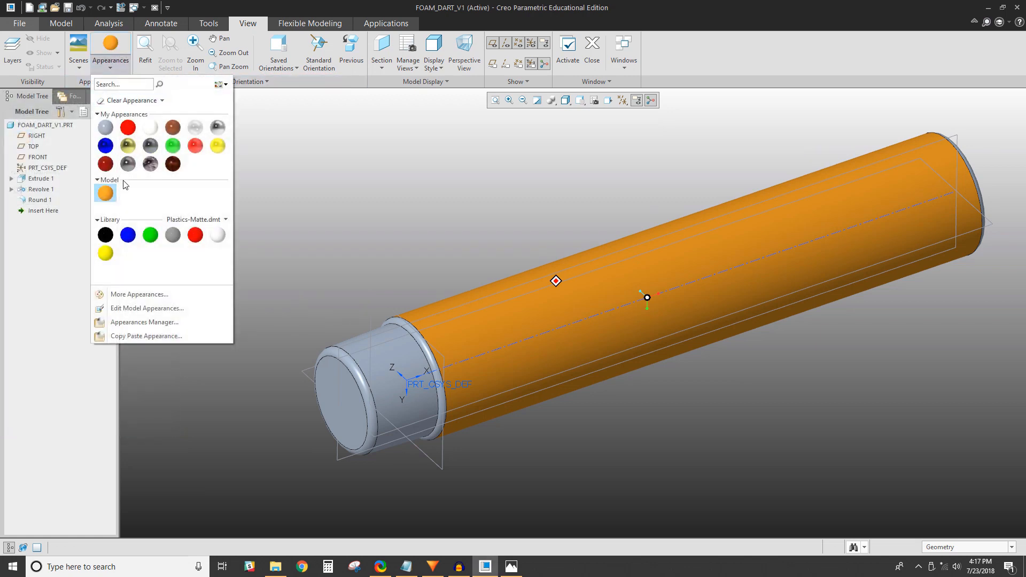
{"action": "left_click", "coordinate": [106, 194]}
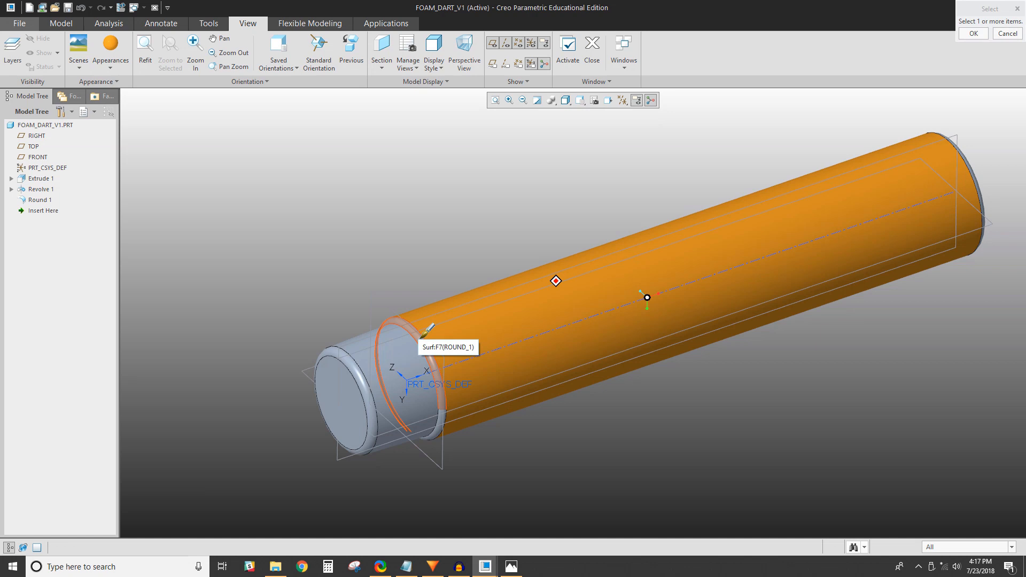
{"action": "left_click", "coordinate": [422, 336]}
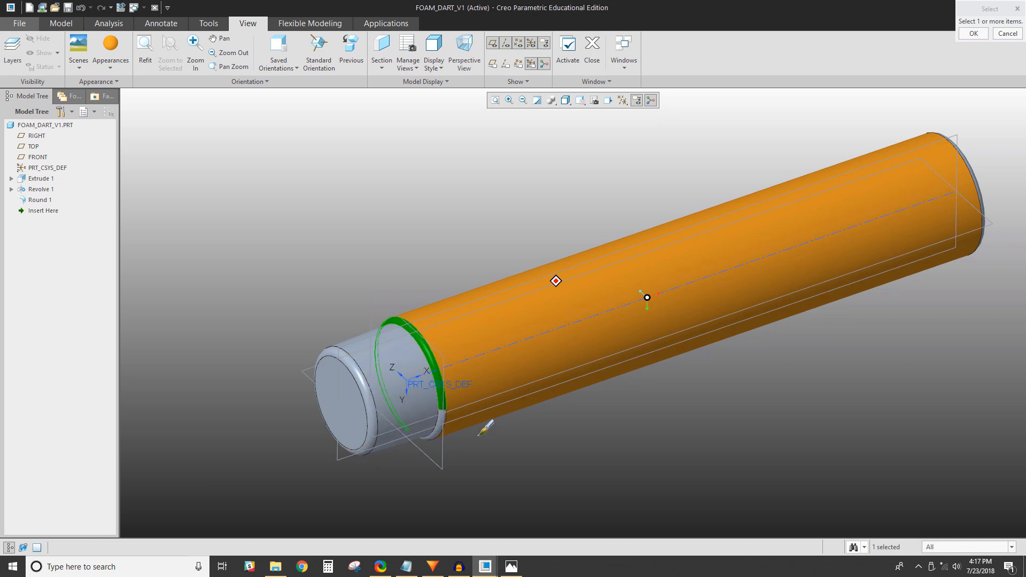
{"action": "left_click", "coordinate": [445, 420], "text": "ctrl"}
{"action": "middle_click_drag", "start_coordinate": [767, 411], "coordinate": [675, 392]}
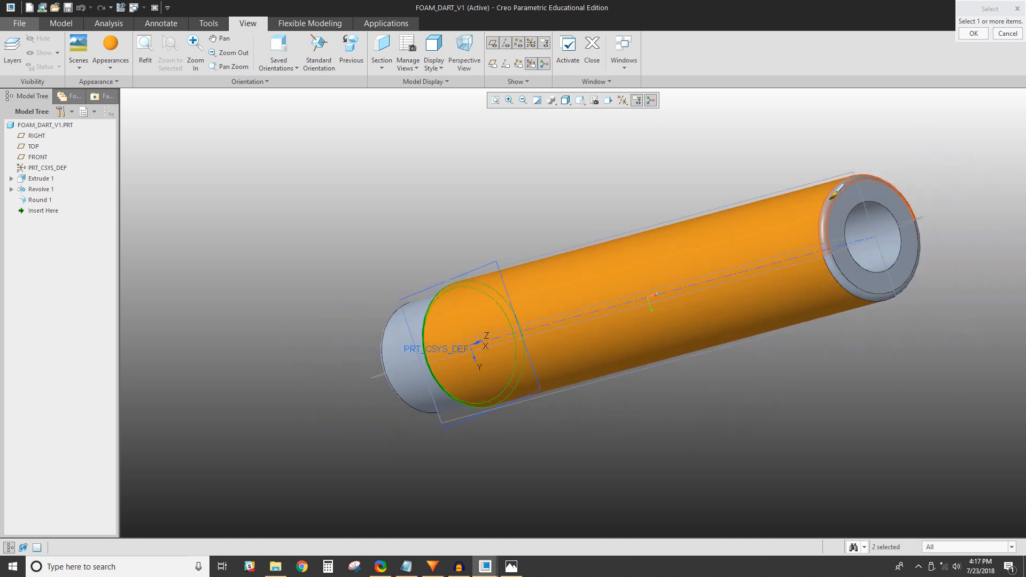
{"action": "left_click", "coordinate": [840, 221], "text": "ctrl"}
{"action": "left_click", "coordinate": [843, 263], "text": "ctrl"}
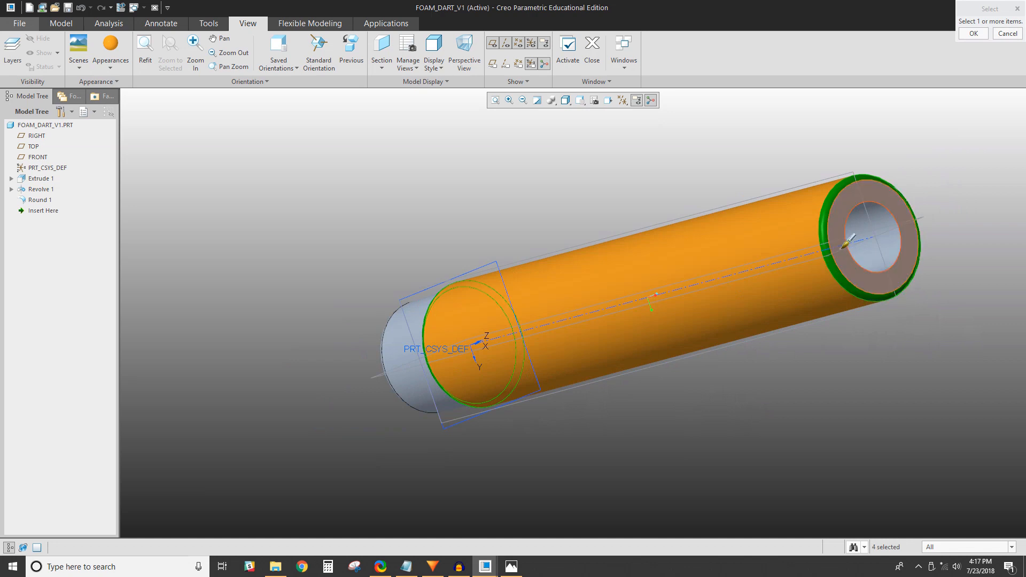
{"action": "left_click", "coordinate": [846, 223], "text": "ctrl"}
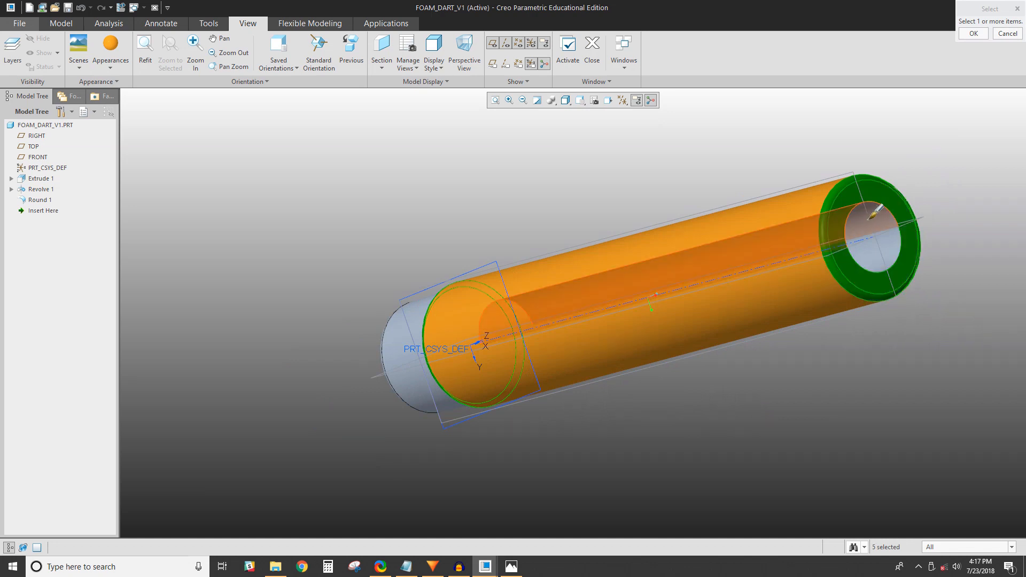
{"action": "left_click", "coordinate": [879, 248], "text": "ctrl"}
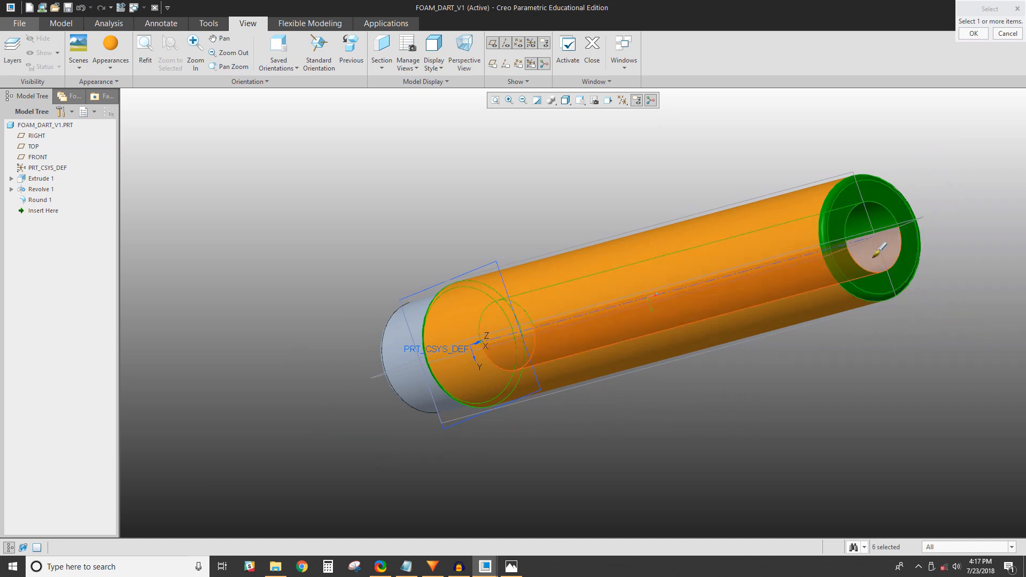
{"action": "left_click", "coordinate": [879, 250], "text": "ctrl"}
{"action": "middle_click_drag", "start_coordinate": [803, 382], "coordinate": [872, 394]}
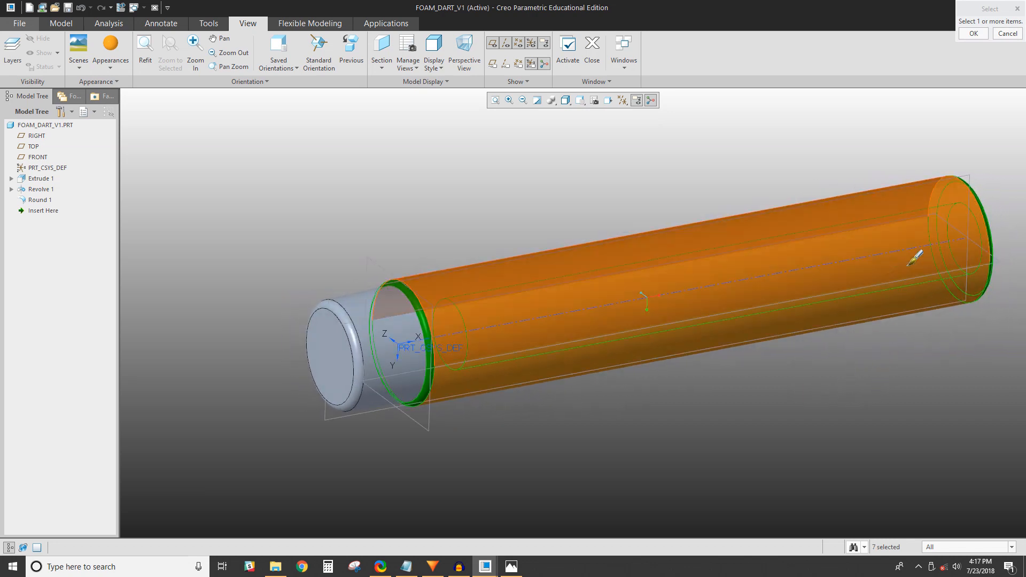
{"action": "middle_click_drag", "start_coordinate": [976, 188], "coordinate": [882, 194]}
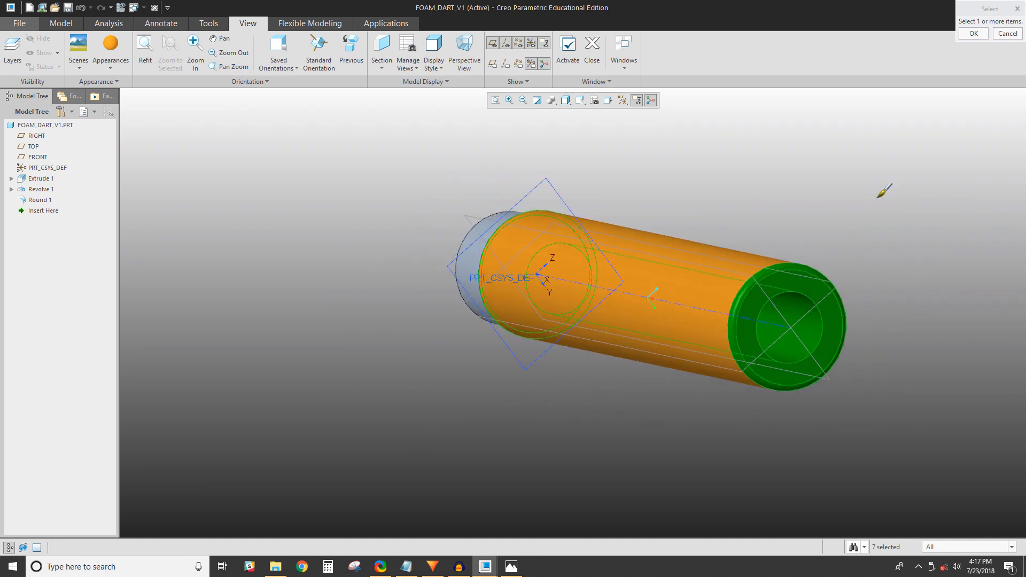
{"action": "left_click", "coordinate": [973, 33]}
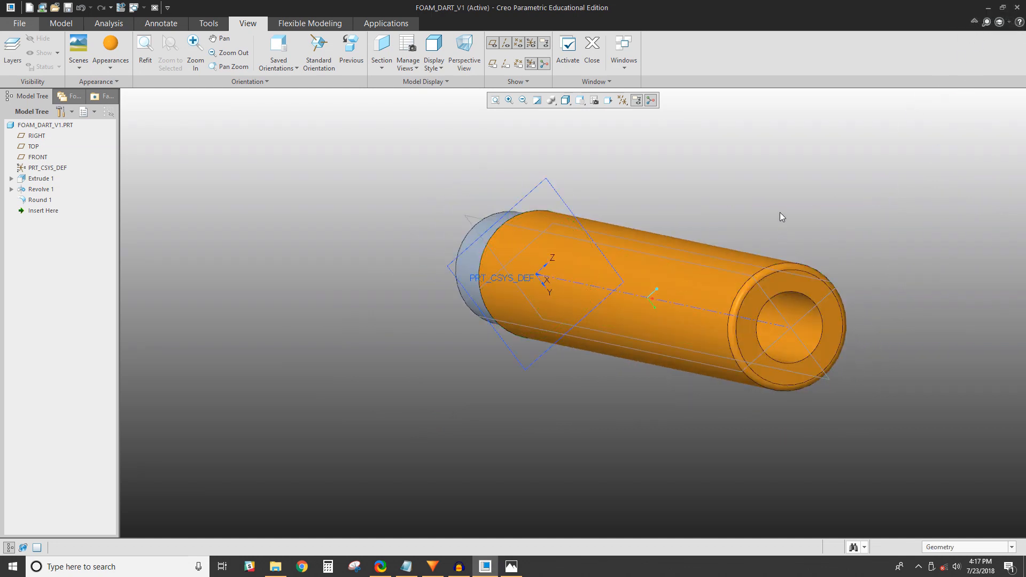
- Create a new appearance based on plastic-matte-orange and set its color to black, RGB 0, 0, 0
{"action": "middle_click_drag", "start_coordinate": [780, 217], "coordinate": [811, 170]}
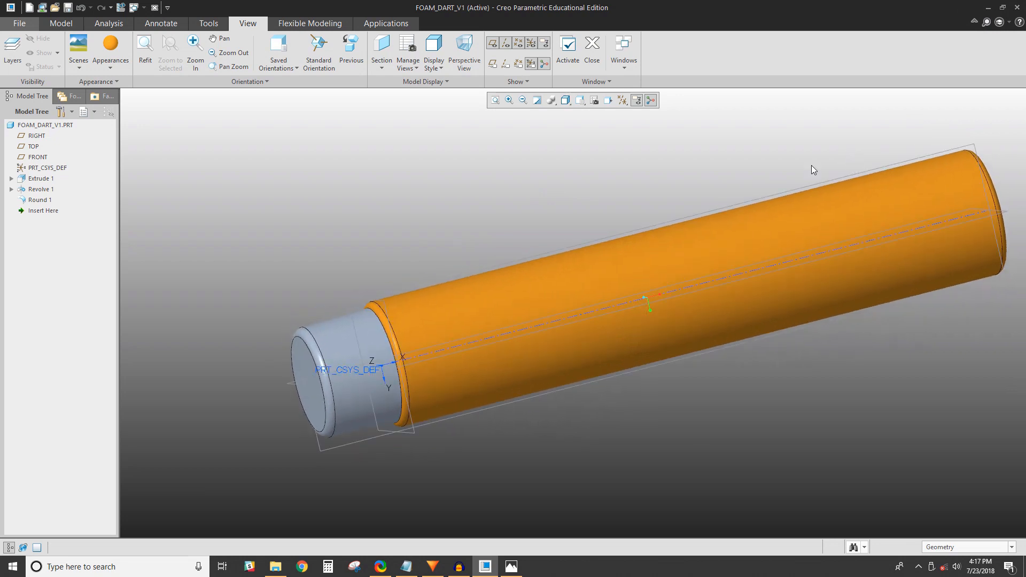
{"action": "left_click", "coordinate": [126, 63]}
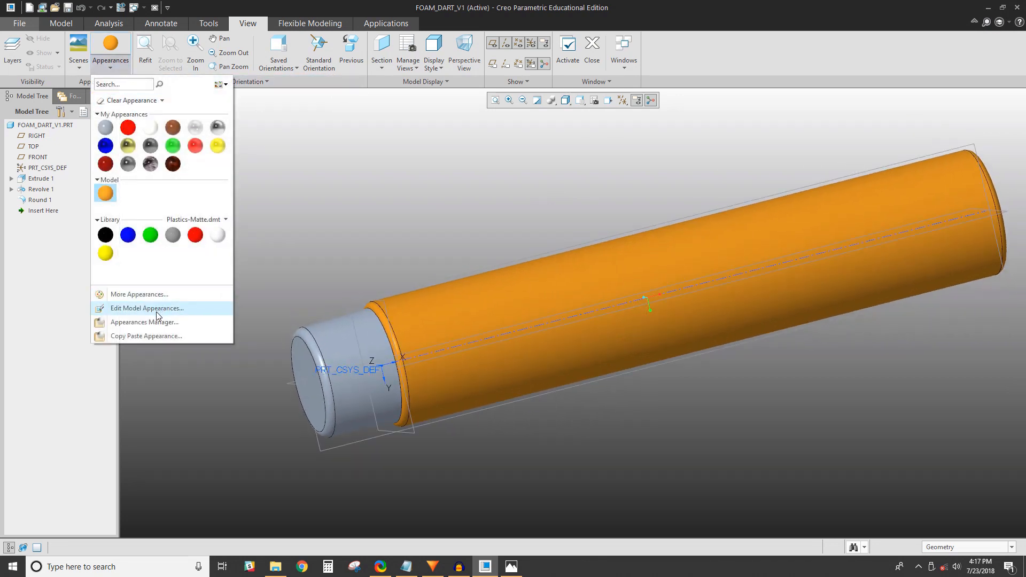
{"action": "right_click", "coordinate": [108, 193]}
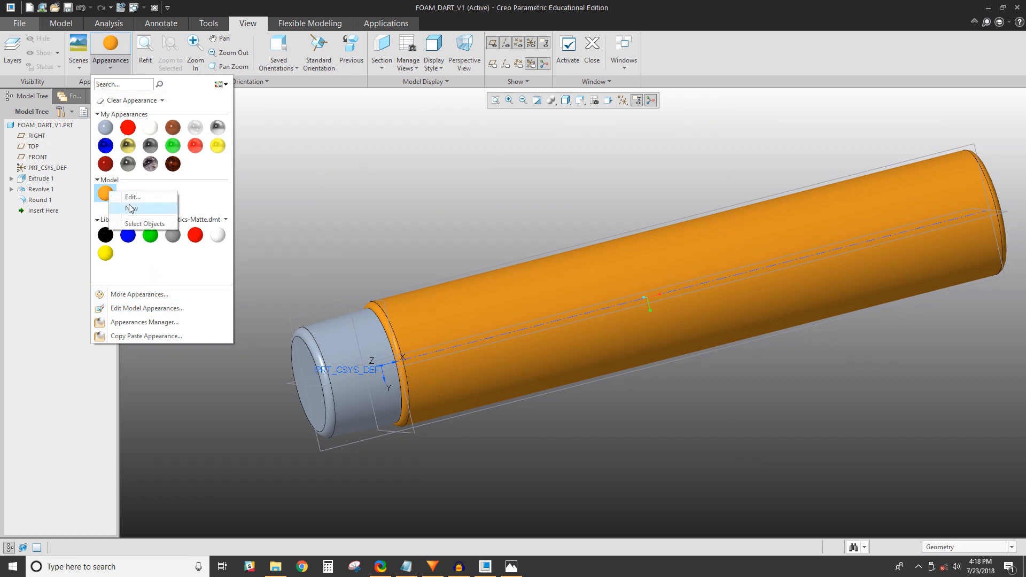
{"action": "left_click", "coordinate": [131, 209]}
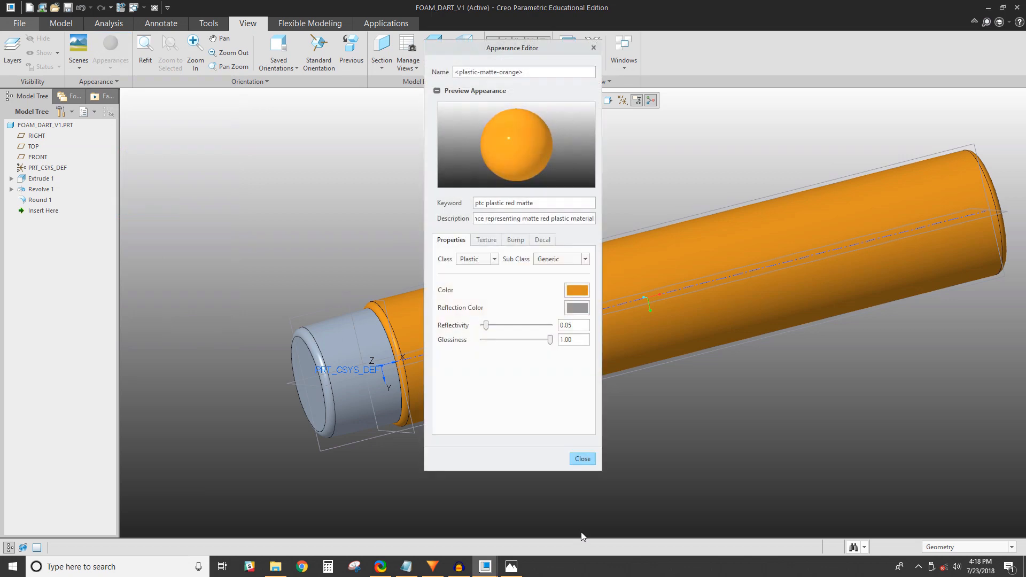
{"action": "left_click", "coordinate": [576, 292]}
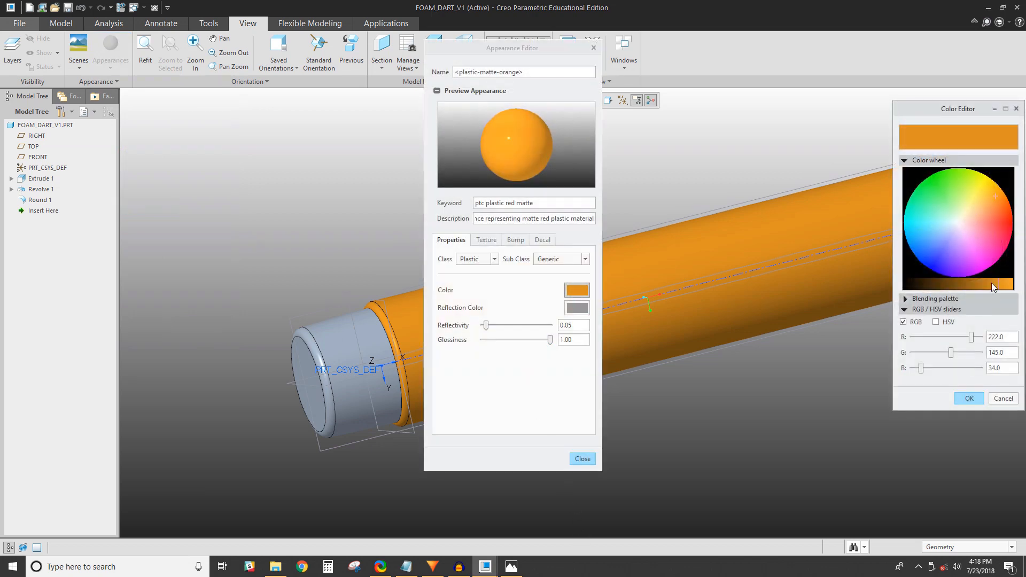
{"action": "left_click_drag", "start_coordinate": [991, 283], "coordinate": [894, 287]}
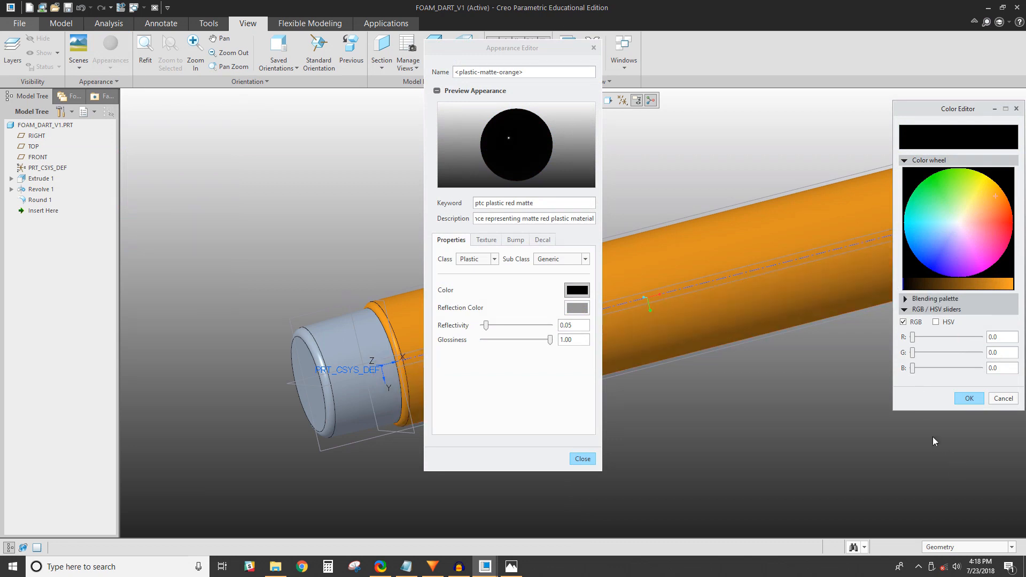
{"action": "left_click", "coordinate": [967, 398]}
{"action": "left_click", "coordinate": [592, 462]}
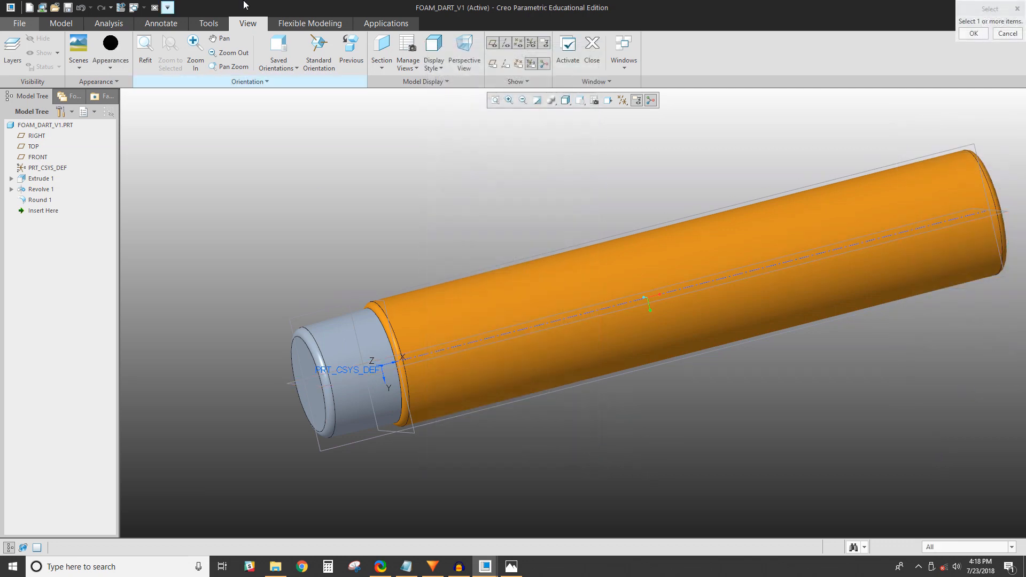
- Apply the black appearance to both halves of the front tip's cylinder, both halves of its rounded edge and its end face
{"action": "left_click", "coordinate": [359, 356]}
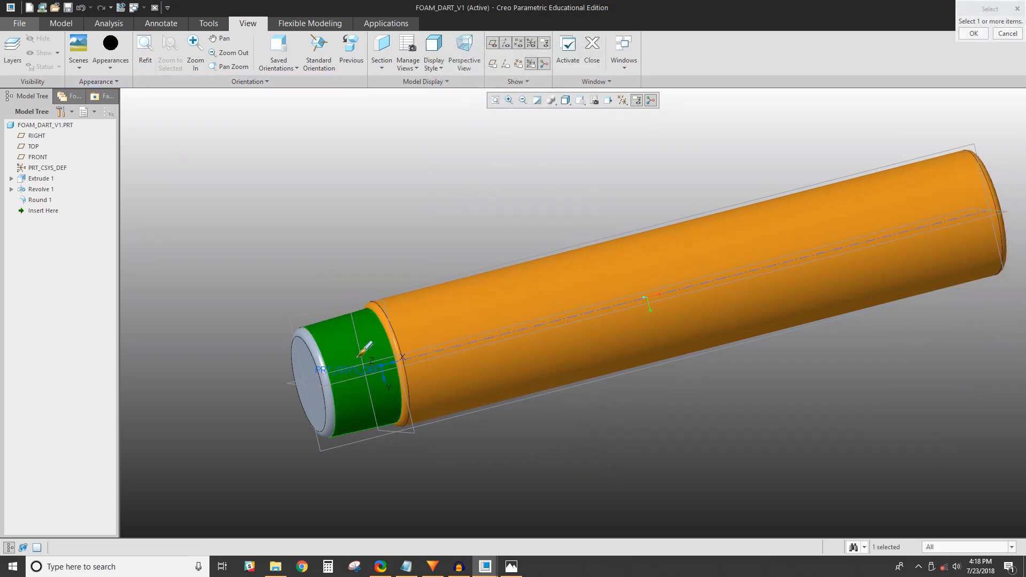
{"action": "middle_click_drag", "start_coordinate": [534, 320], "coordinate": [502, 360]}
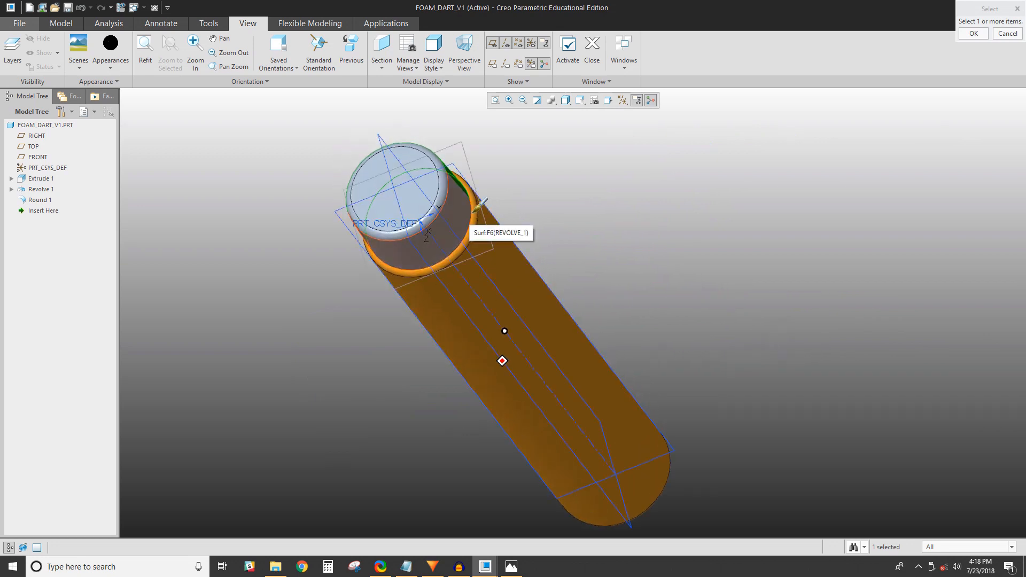
{"action": "middle_click_drag", "start_coordinate": [474, 212], "coordinate": [456, 209]}
{"action": "left_click", "coordinate": [454, 214], "text": "ctrl"}
{"action": "left_click", "coordinate": [446, 178], "text": "ctrl"}
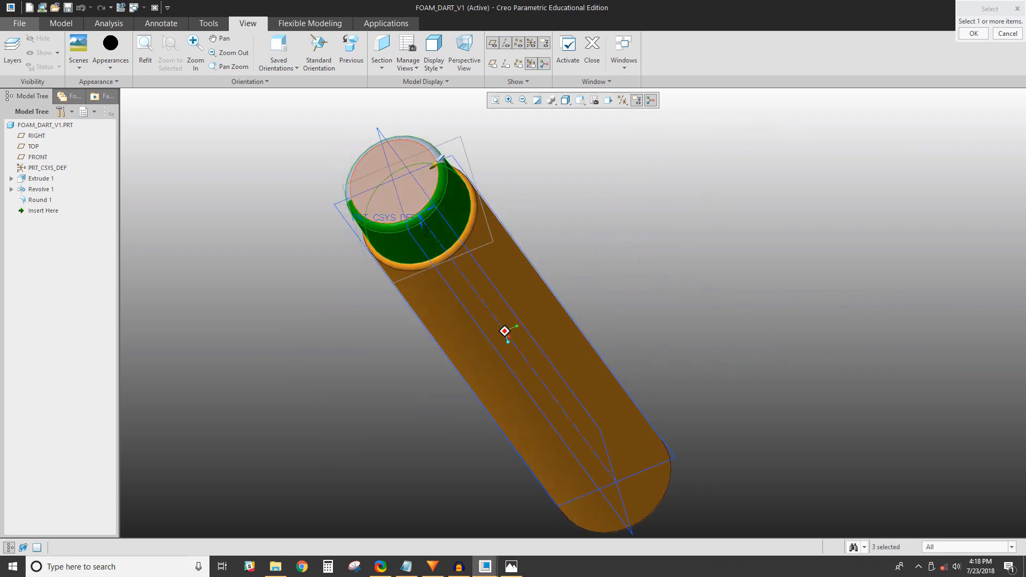
{"action": "left_click", "coordinate": [430, 169], "text": "ctrl"}
{"action": "left_click", "coordinate": [433, 148], "text": "ctrl"}
{"action": "middle_click_drag", "start_coordinate": [537, 151], "coordinate": [806, 149]}
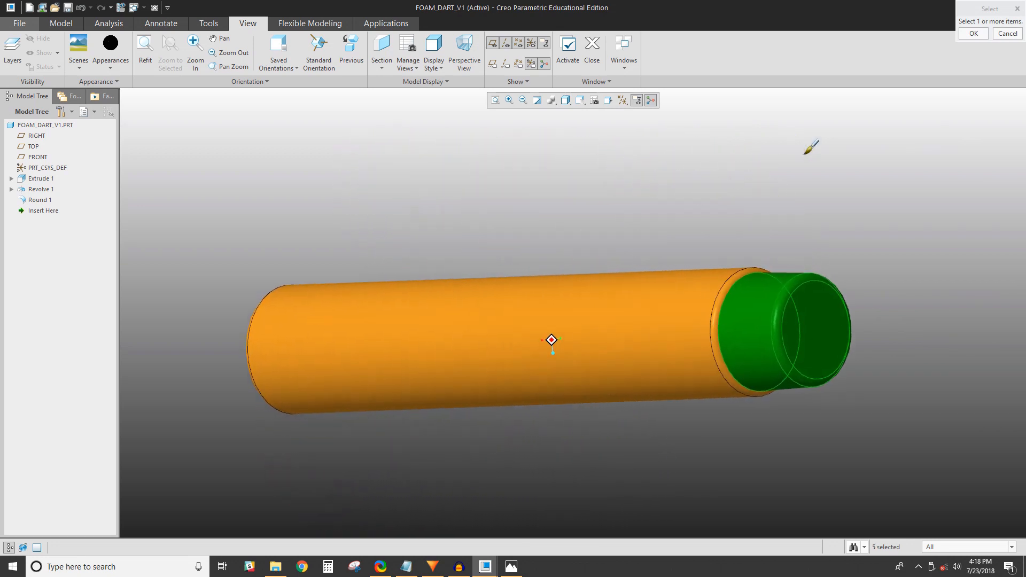
{"action": "left_click", "coordinate": [972, 34]}
{"action": "middle_click_drag", "start_coordinate": [911, 222], "coordinate": [594, 133]}
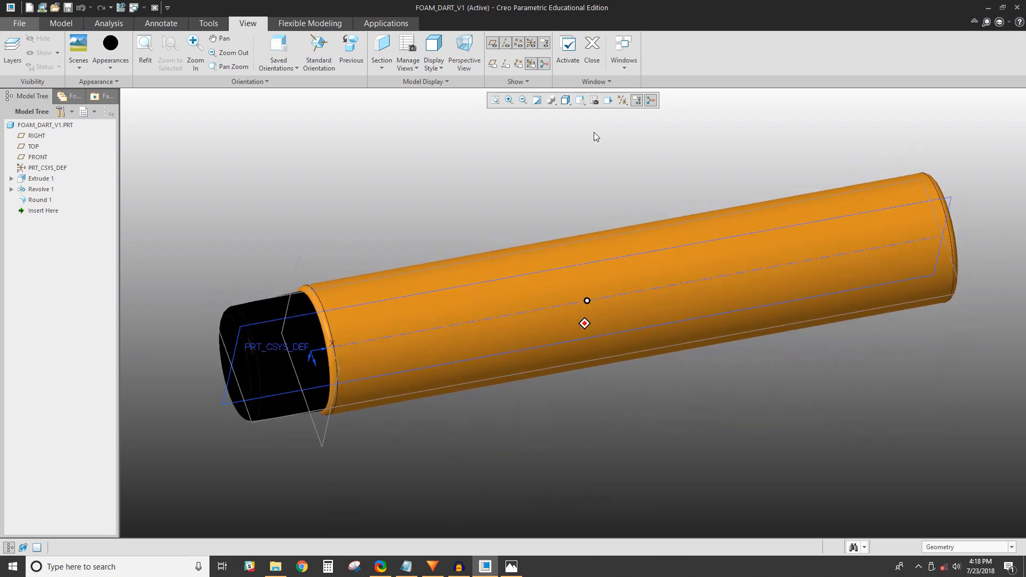
- Edit the plastic-matte-orange model appearance and set its bump type to Rough
{"action": "left_click", "coordinate": [125, 68]}
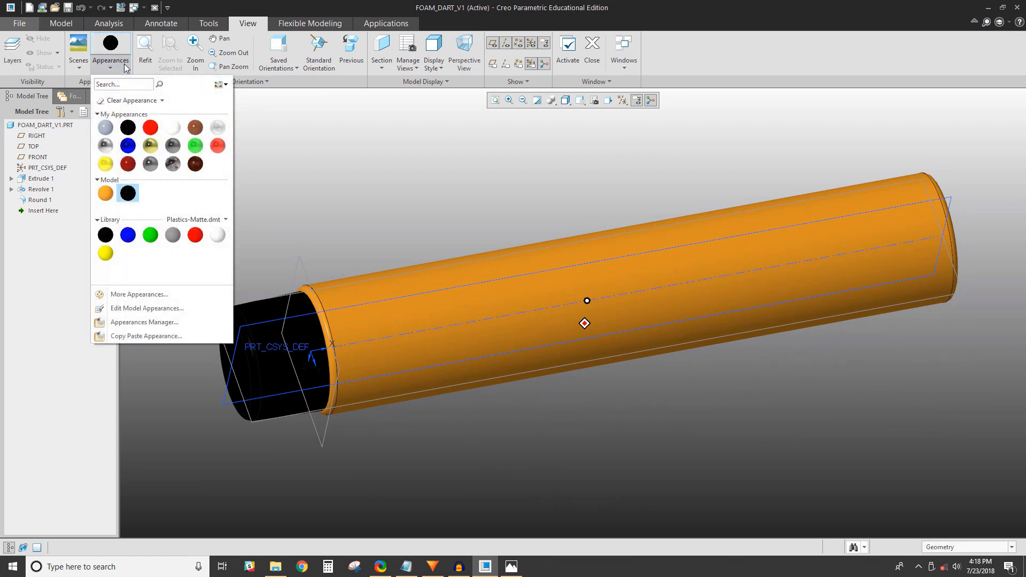
{"action": "right_click", "coordinate": [106, 194]}
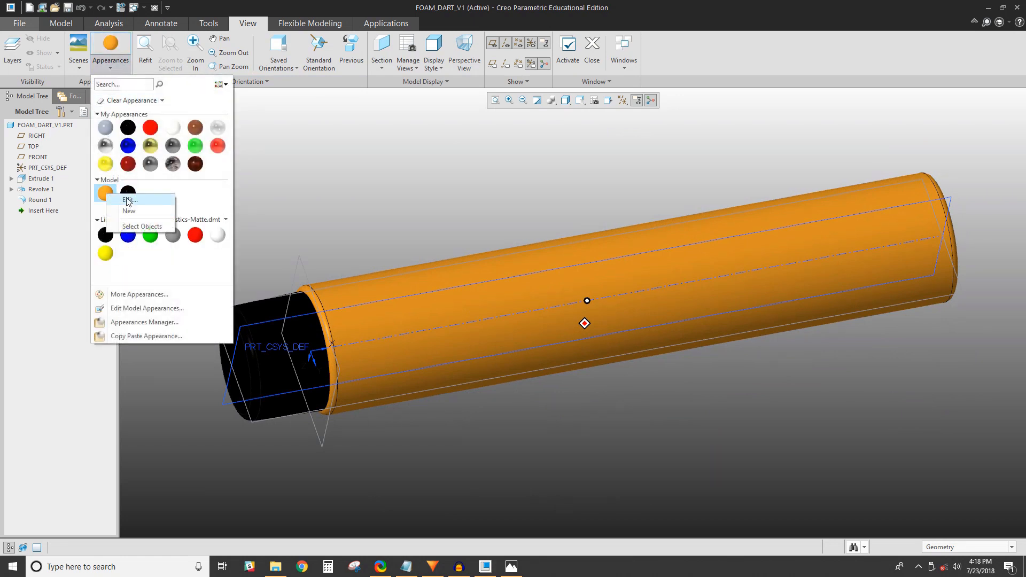
{"action": "left_click", "coordinate": [130, 200]}
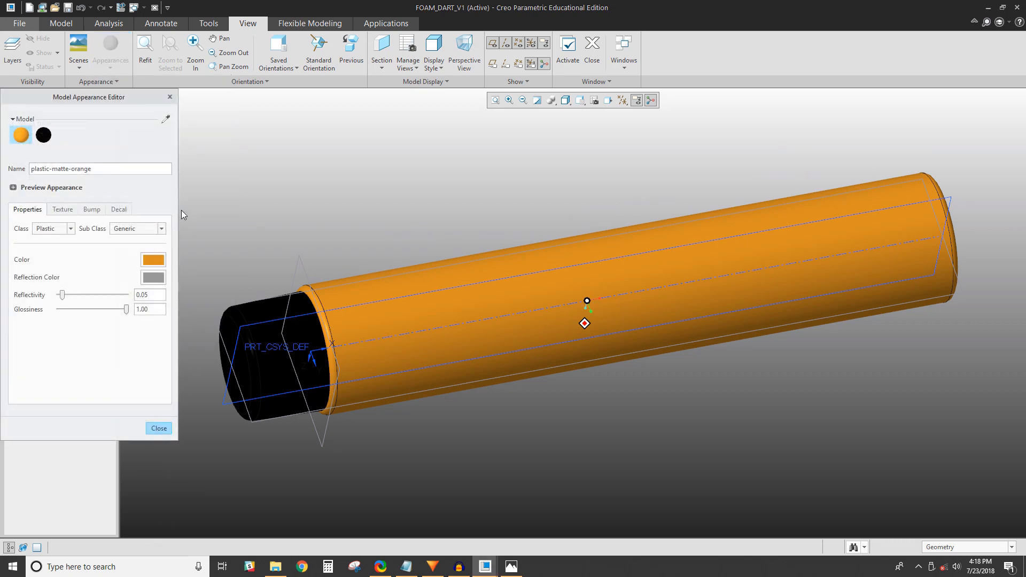
{"action": "left_click", "coordinate": [88, 211]}
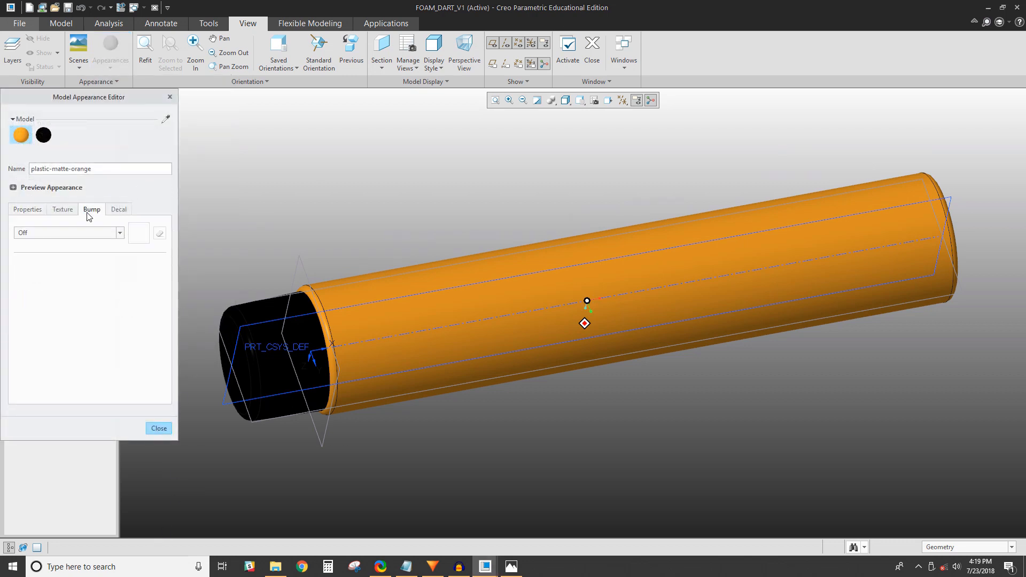
{"action": "left_click", "coordinate": [122, 233]}
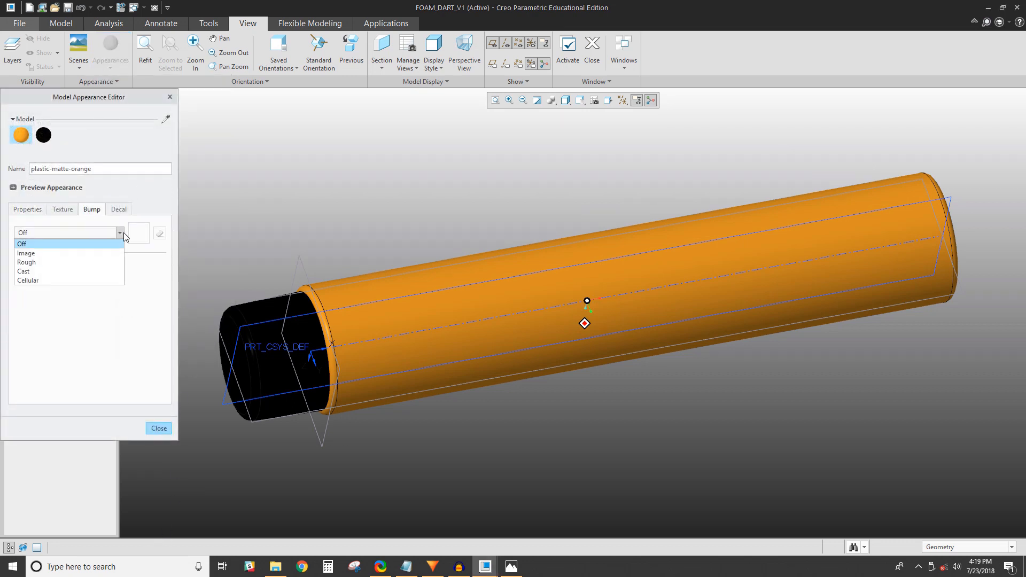
{"action": "left_click", "coordinate": [94, 263]}
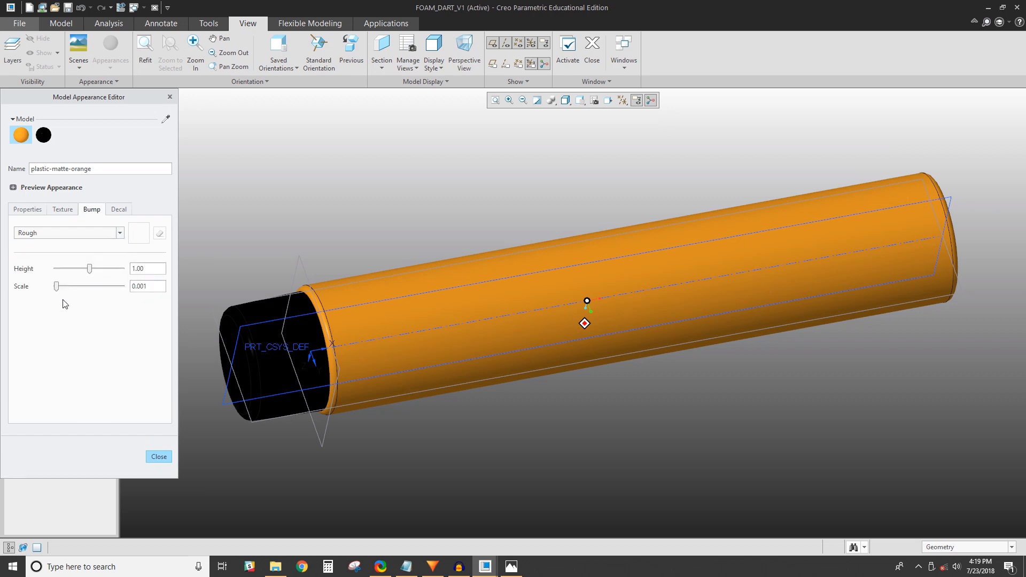
- Set the rough bump's scale to 25 and its height to 7
{"action": "double_click", "coordinate": [137, 286]}
{"action": "key", "text": "BackSpace"}
{"action": "type", "text": "25"}
{"action": "key", "text": "Return"}
{"action": "double_click", "coordinate": [158, 269]}
{"action": "key", "text": "BackSpace"}
{"action": "type", "text": "7"}
{"action": "key", "text": "Return"}
- Switch the model's display style to Shading With Reflections
{"action": "middle_click_drag", "start_coordinate": [259, 286], "coordinate": [552, 202]}
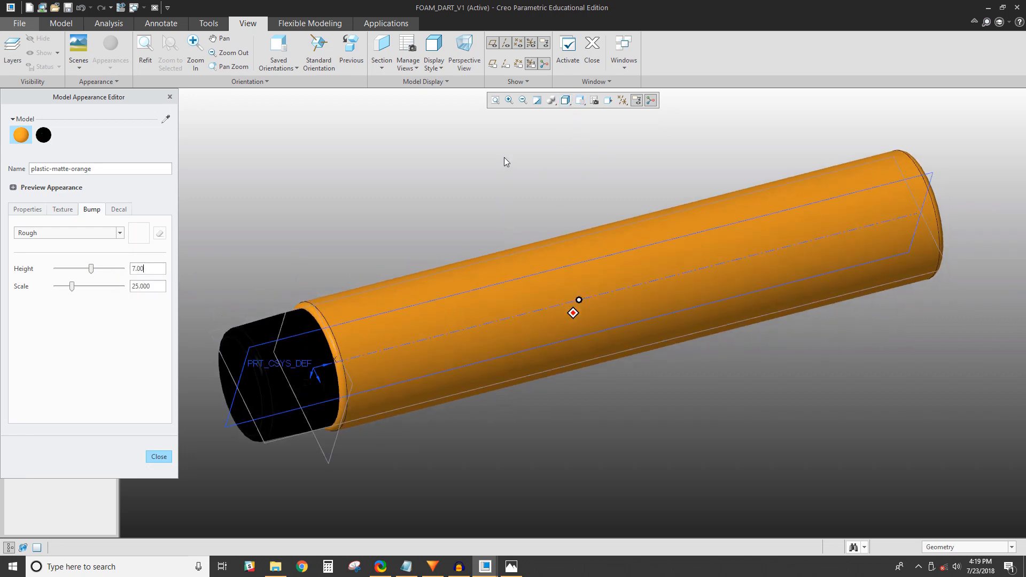
{"action": "left_click", "coordinate": [565, 101]}
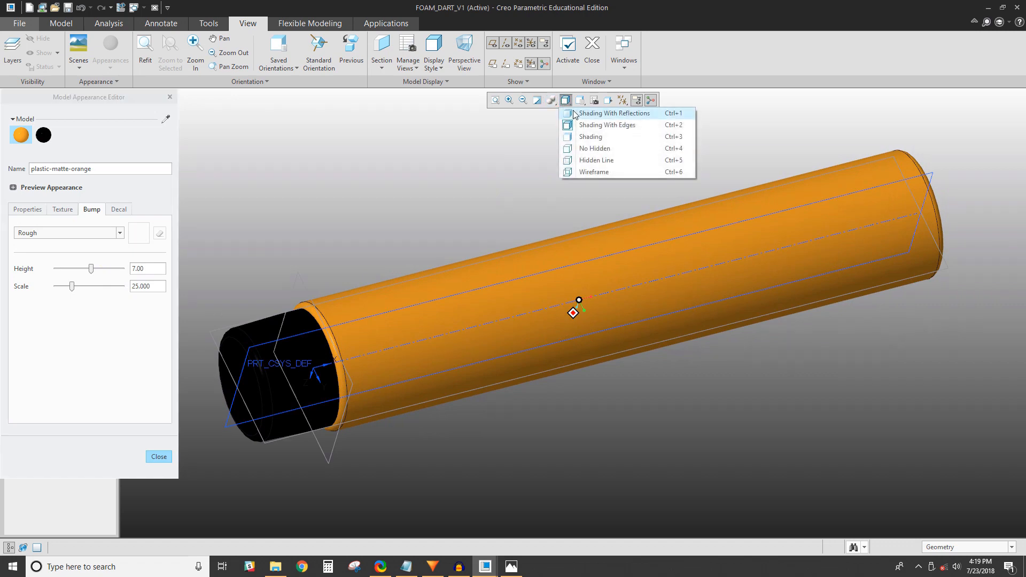
{"action": "left_click", "coordinate": [573, 110]}
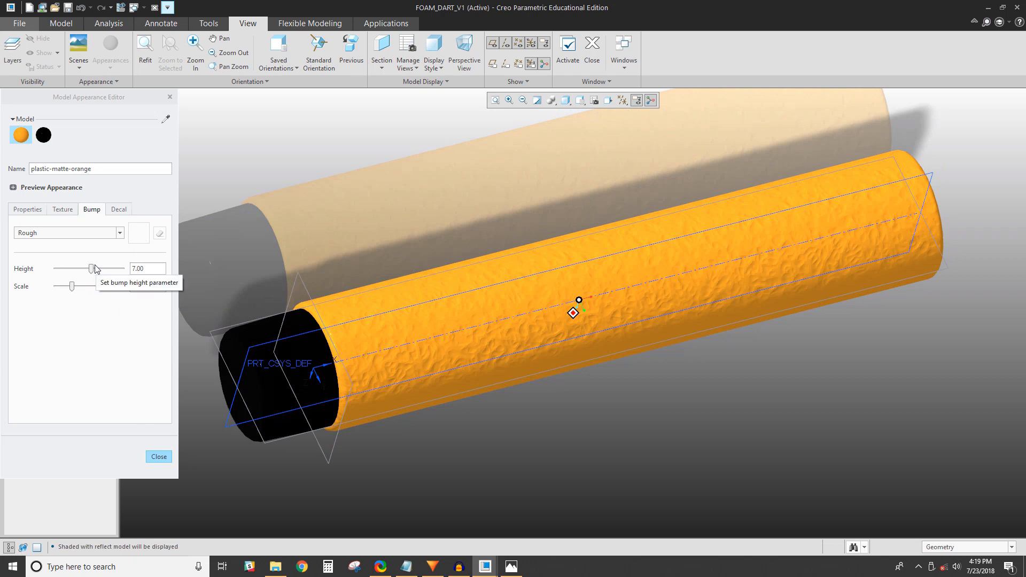
- Reduce the rough bump's scale to 5 on the orange appearance
{"action": "left_click_drag", "start_coordinate": [71, 287], "coordinate": [62, 295]}
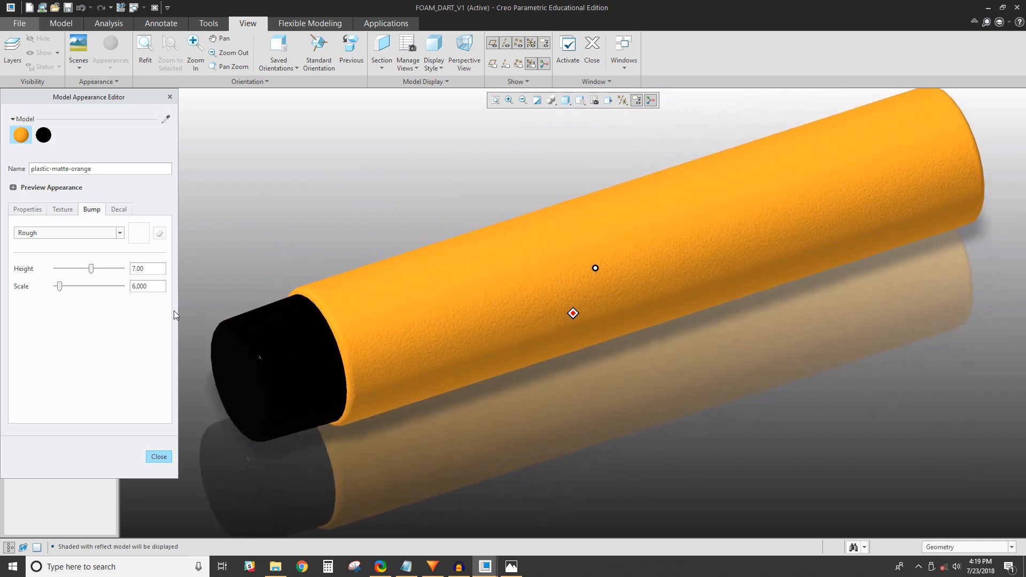
{"action": "double_click", "coordinate": [140, 286]}
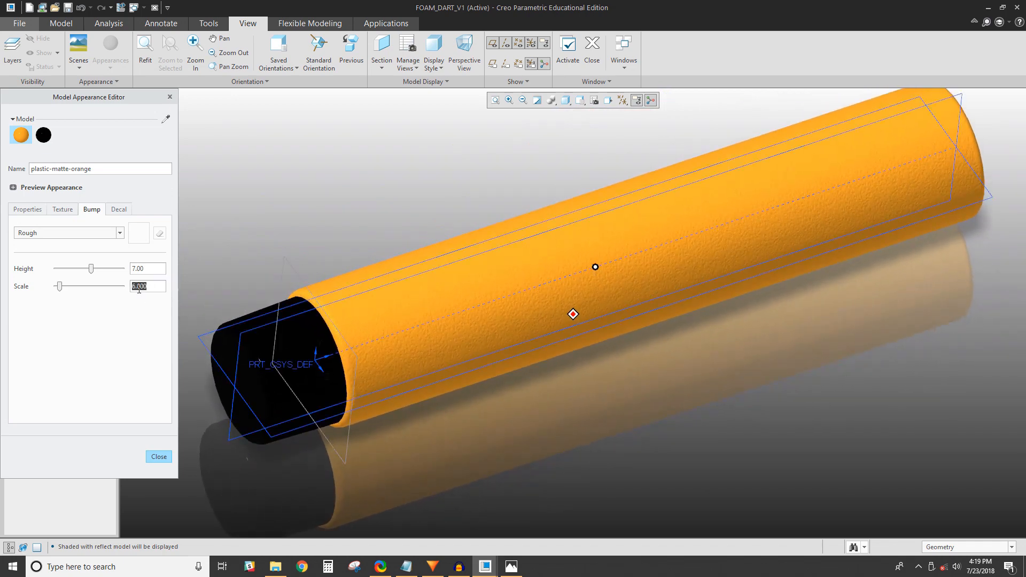
{"action": "key", "text": "BackSpace"}
{"action": "key", "text": "Return"}
{"action": "scroll", "coordinate": [521, 382], "scroll_direction": "down", "scroll_amount": 5}
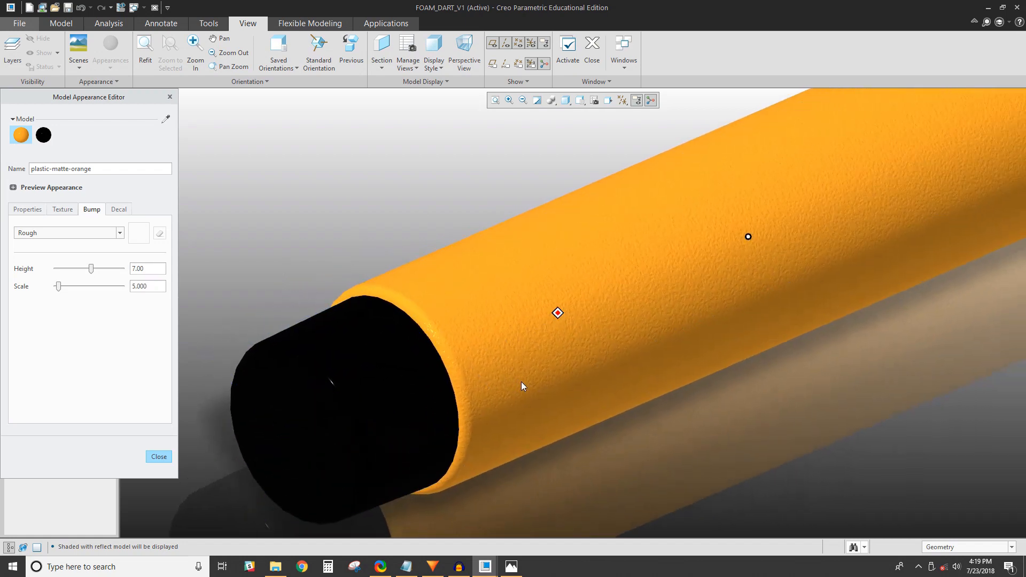
{"action": "scroll", "coordinate": [521, 381], "scroll_direction": "up", "scroll_amount": 8}
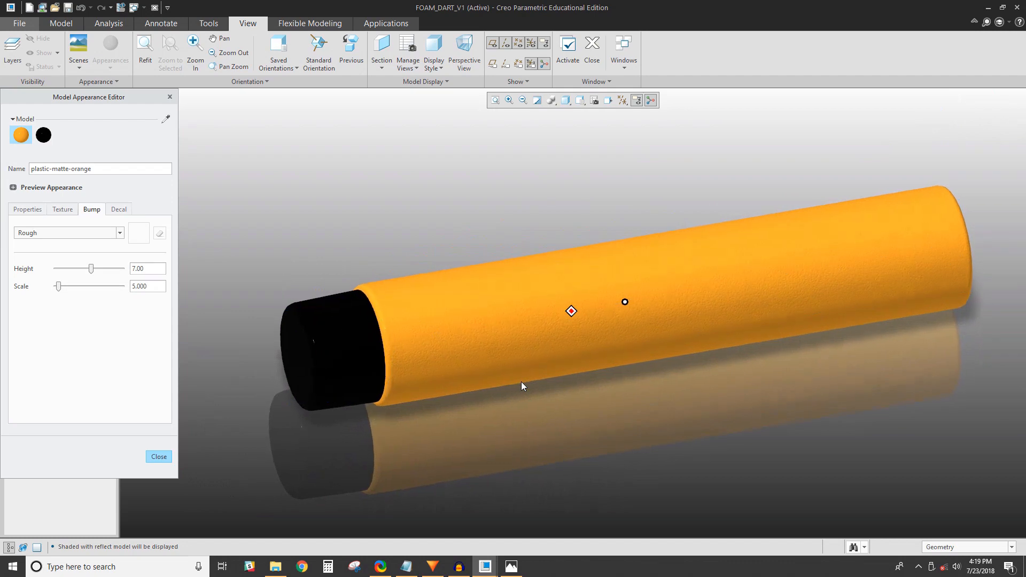
{"action": "middle_click_drag", "start_coordinate": [521, 381], "coordinate": [154, 190]}
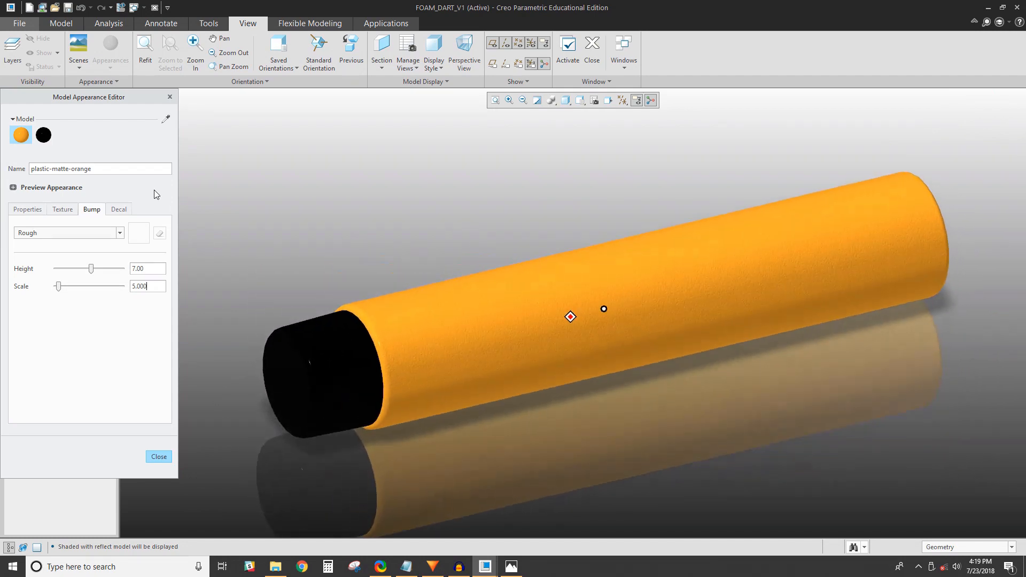
- Look through the orange appearance's general properties and its texture, bump and decal options
{"action": "left_click", "coordinate": [28, 209]}
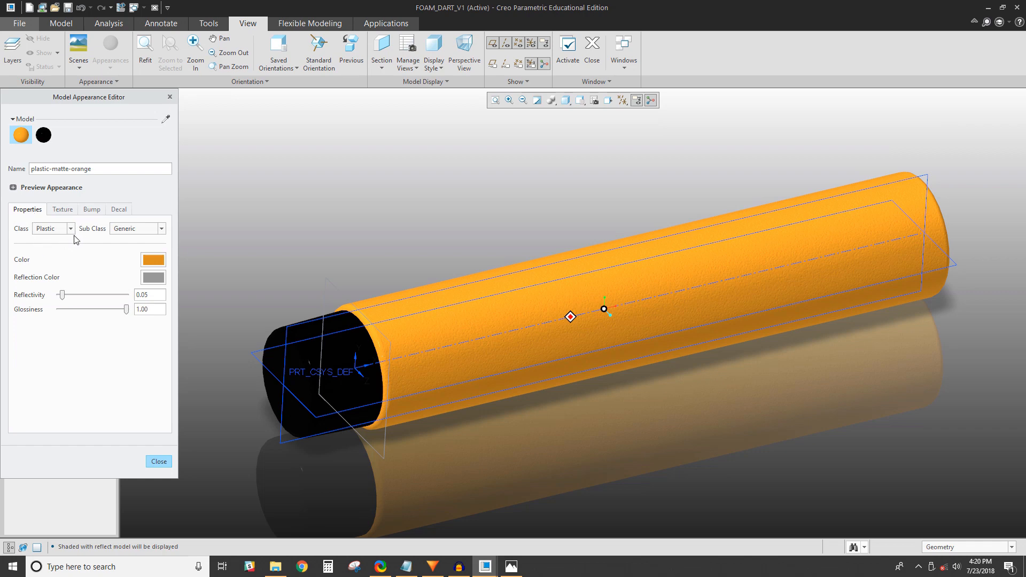
{"action": "left_click", "coordinate": [69, 210]}
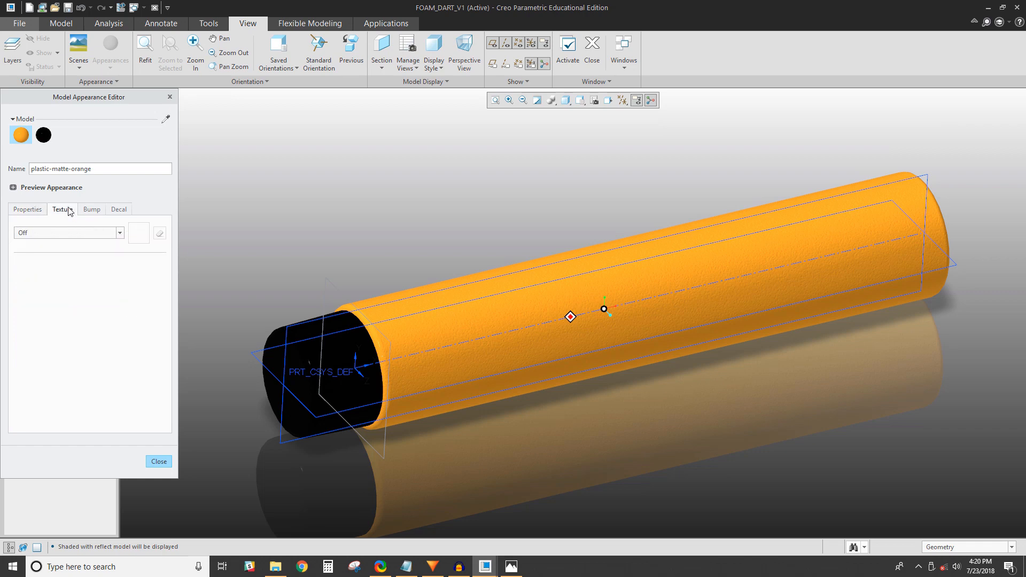
{"action": "left_click", "coordinate": [122, 213]}
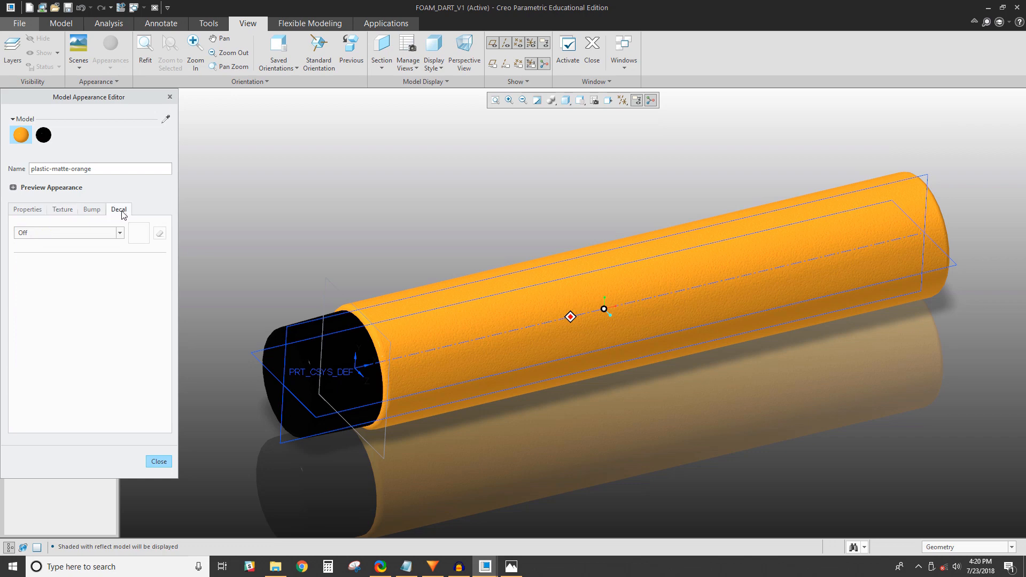
{"action": "left_click", "coordinate": [24, 211]}
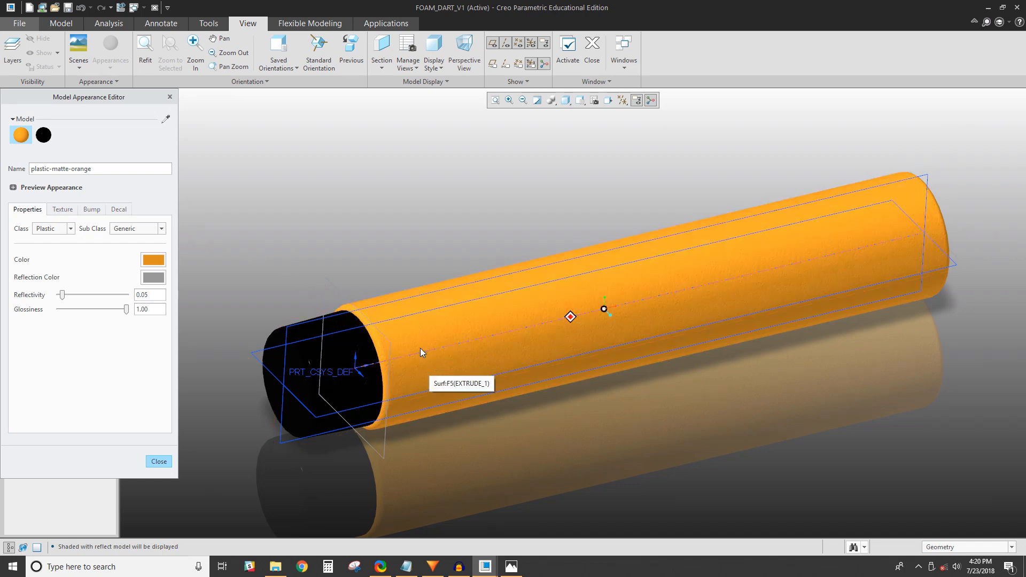
{"action": "scroll", "coordinate": [383, 350], "scroll_direction": "up", "scroll_amount": 2}
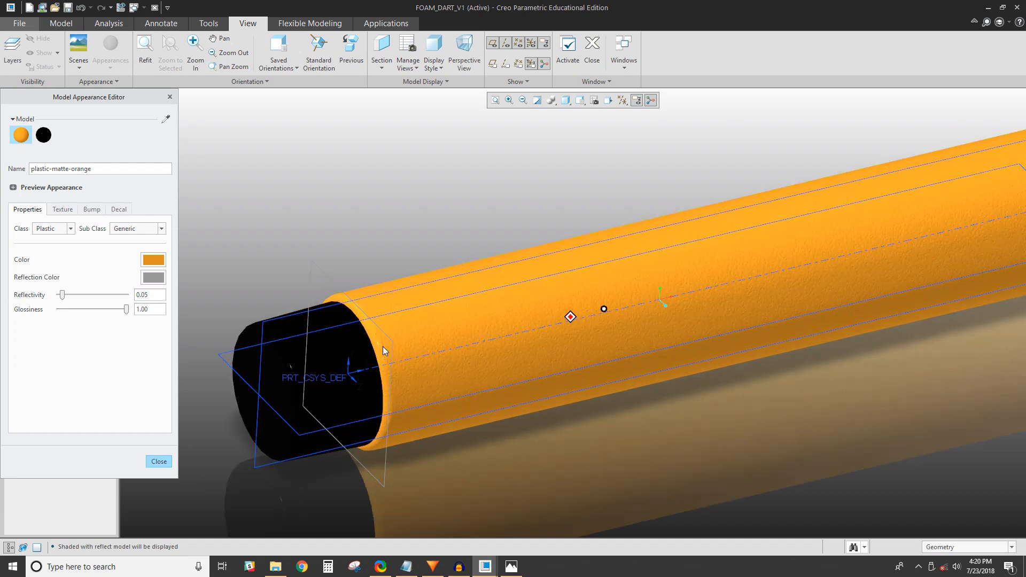
{"action": "left_click", "coordinate": [93, 209]}
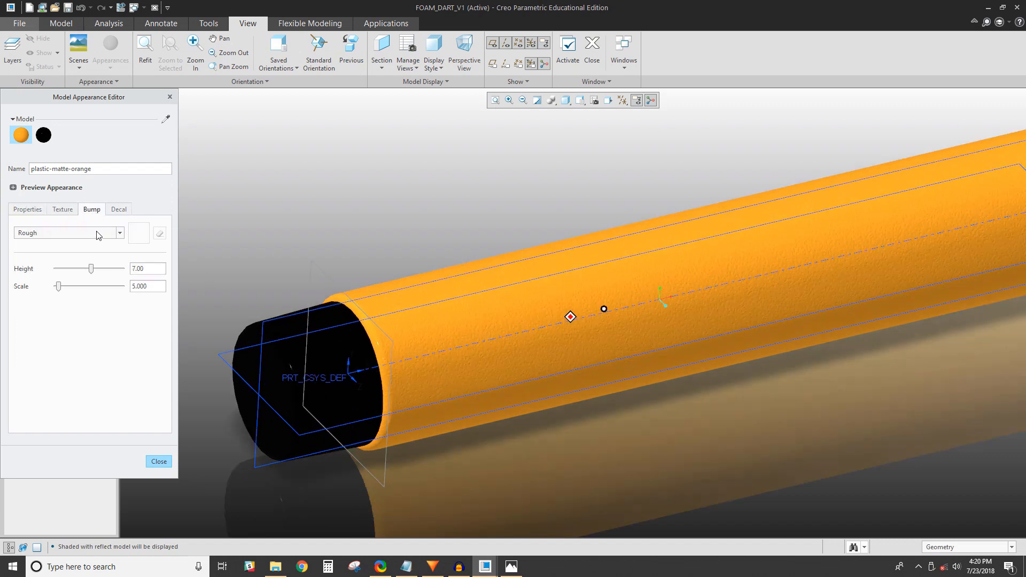
{"action": "left_click", "coordinate": [119, 233]}
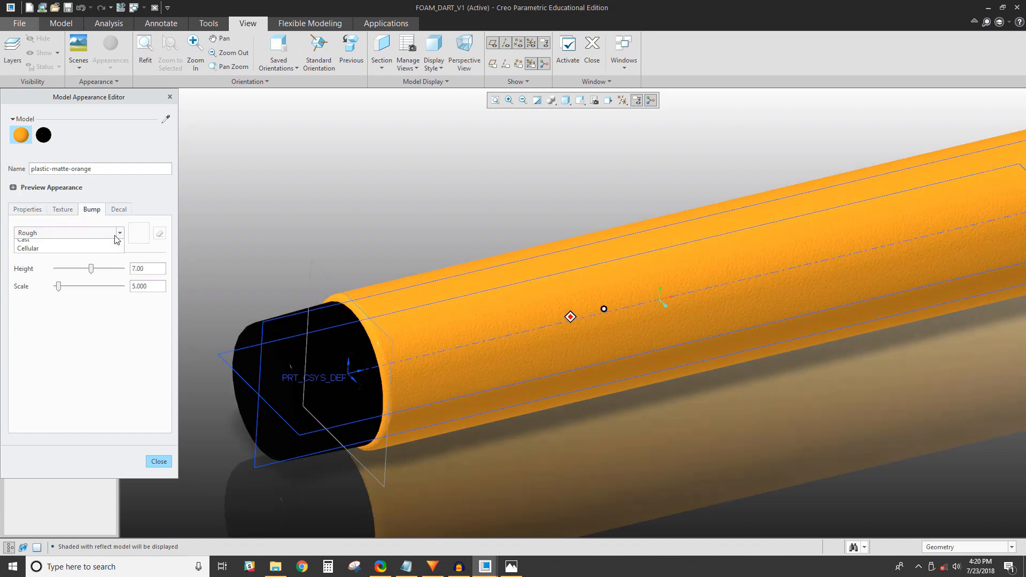
{"action": "left_click", "coordinate": [69, 209]}
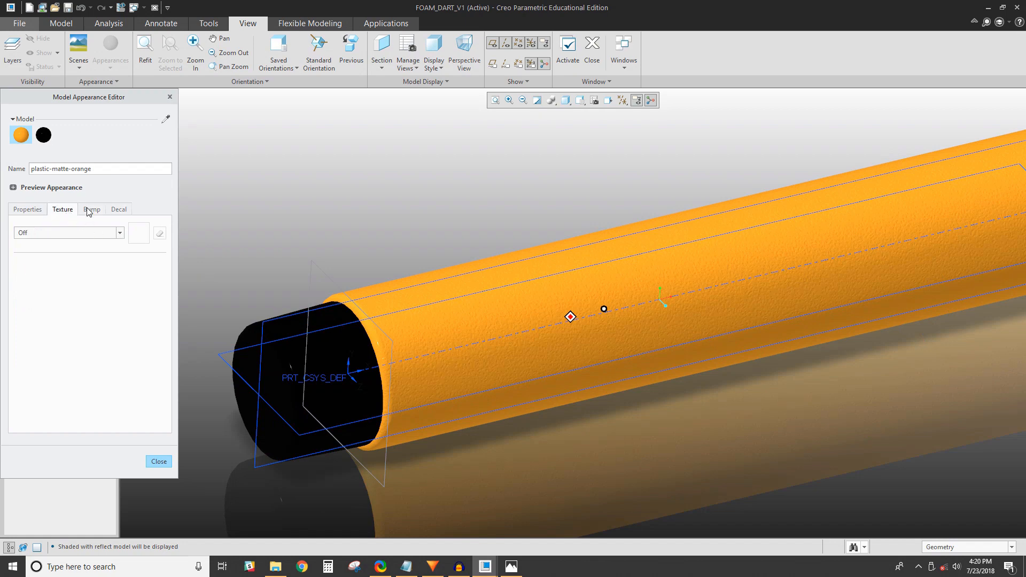
{"action": "left_click", "coordinate": [120, 233]}
{"action": "left_click", "coordinate": [122, 233]}
{"action": "left_click", "coordinate": [91, 209]}
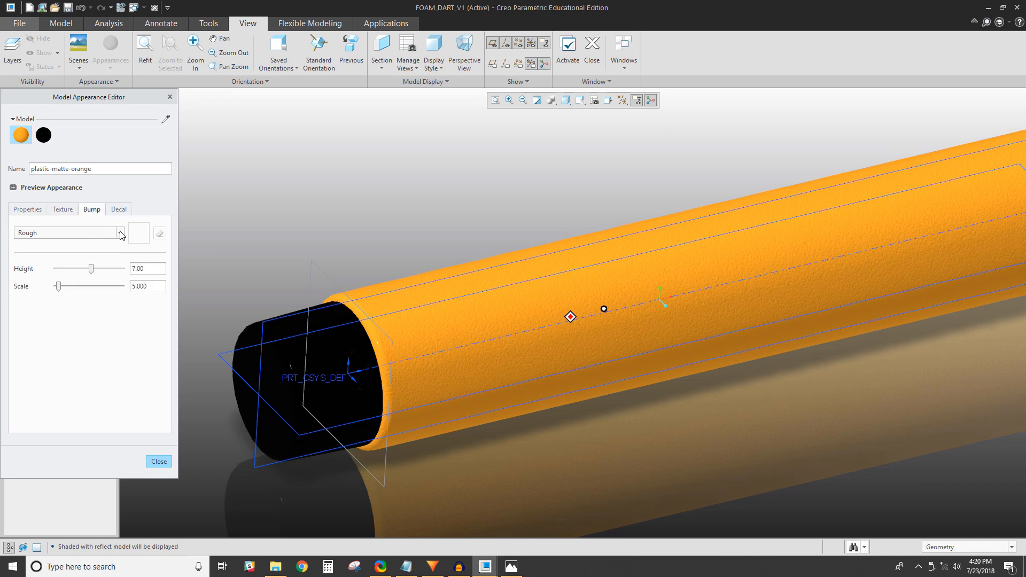
{"action": "left_click", "coordinate": [120, 233]}
{"action": "left_click", "coordinate": [118, 209]}
{"action": "left_click", "coordinate": [118, 209]}
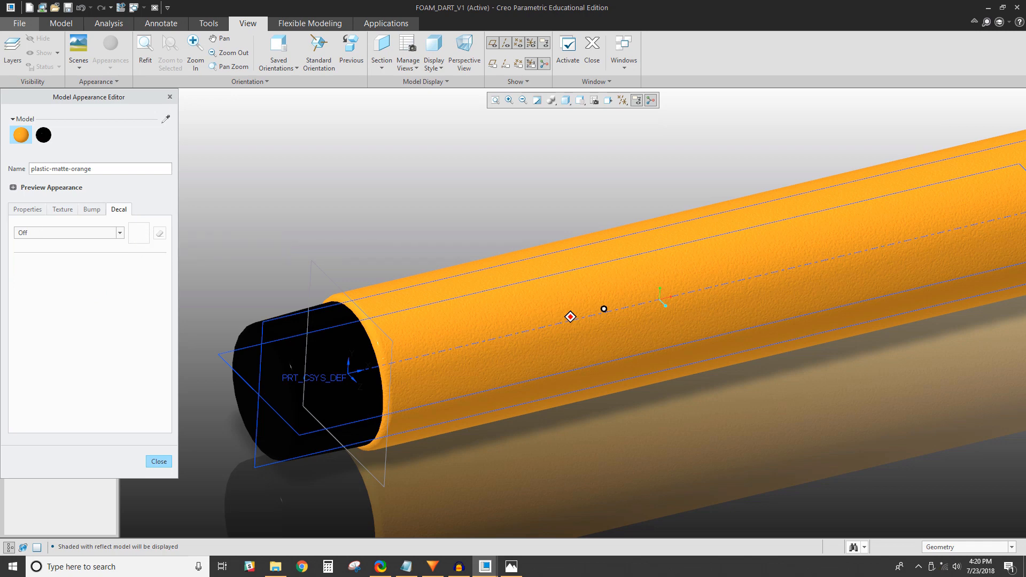
- Lower the orange appearance's glossiness to 0
{"action": "left_click", "coordinate": [26, 210]}
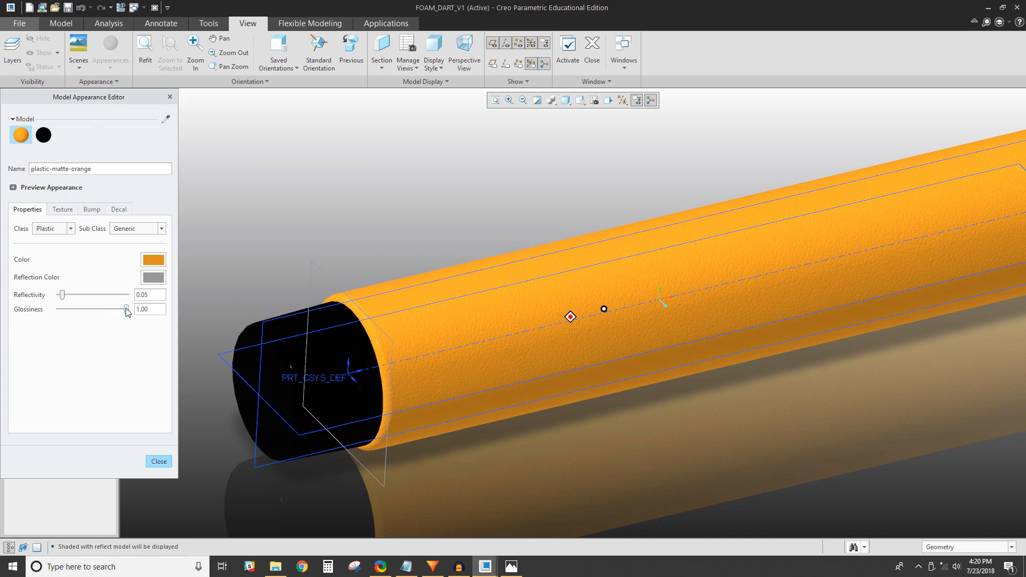
{"action": "left_click_drag", "start_coordinate": [127, 312], "coordinate": [60, 315]}
{"action": "mouse_move", "coordinate": [648, 409]}
{"action": "middle_mouse_down"}
{"action": "mouse_move", "coordinate": [646, 443]}
{"action": "mouse_move", "coordinate": [475, 372]}
{"action": "middle_mouse_up"}
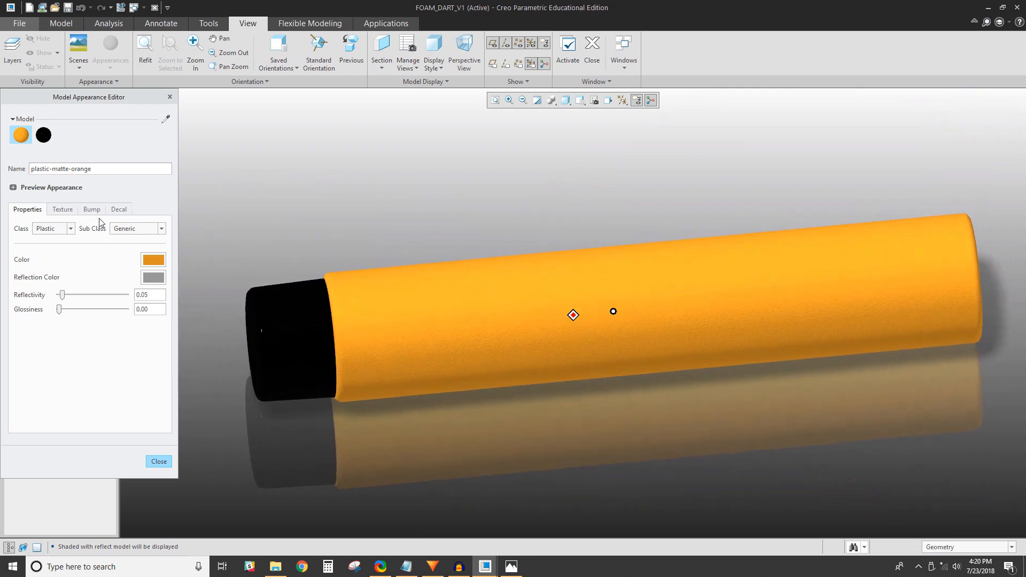
- Select the black model appearance and set its glossiness to 0.5
{"action": "left_click", "coordinate": [44, 135]}
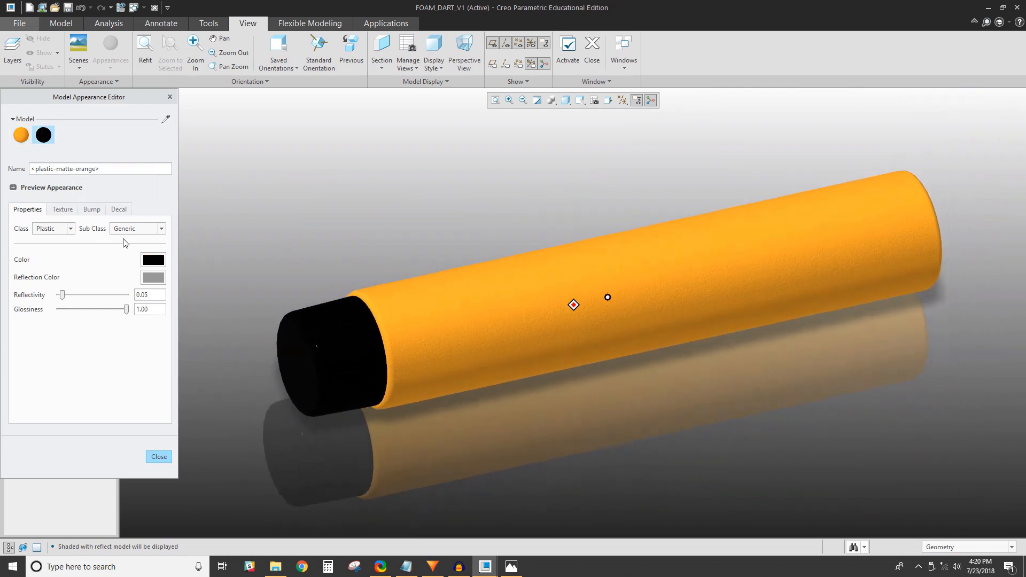
{"action": "double_click", "coordinate": [137, 308]}
{"action": "key", "text": "BackSpace"}
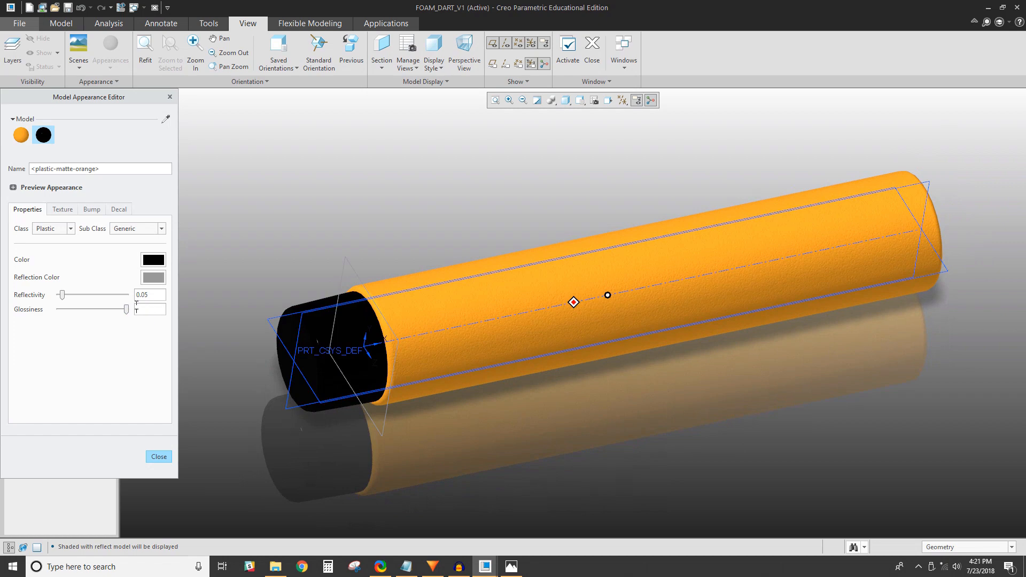
{"action": "type", "text": ".5"}
{"action": "key", "text": "Return"}
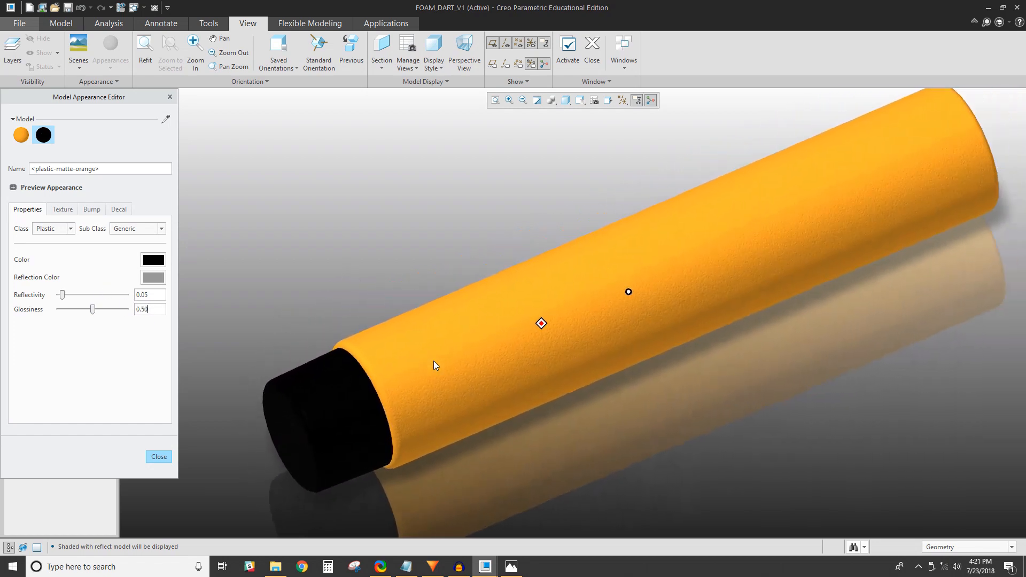
{"action": "left_click", "coordinate": [127, 210]}
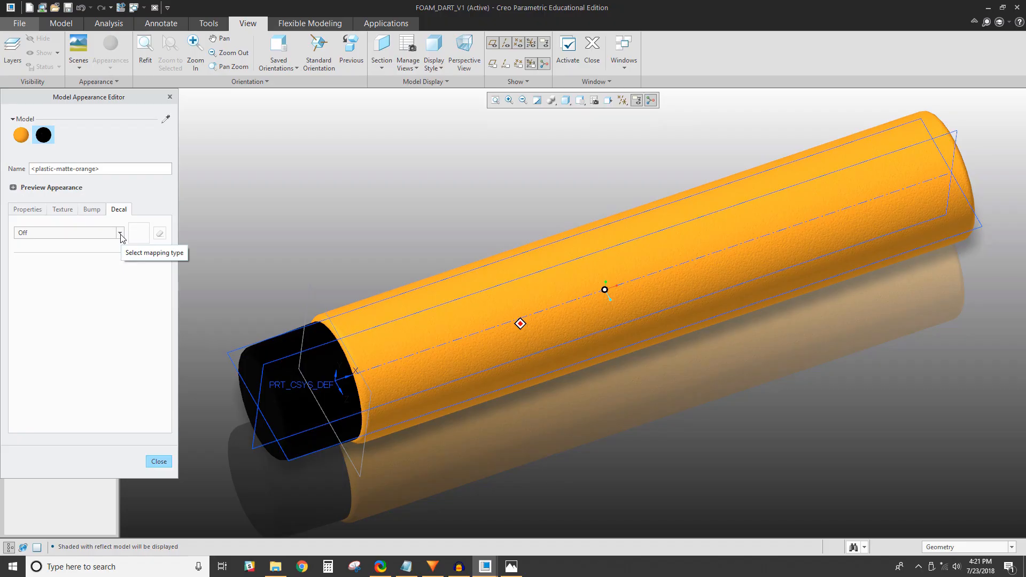
{"action": "left_click", "coordinate": [120, 233]}
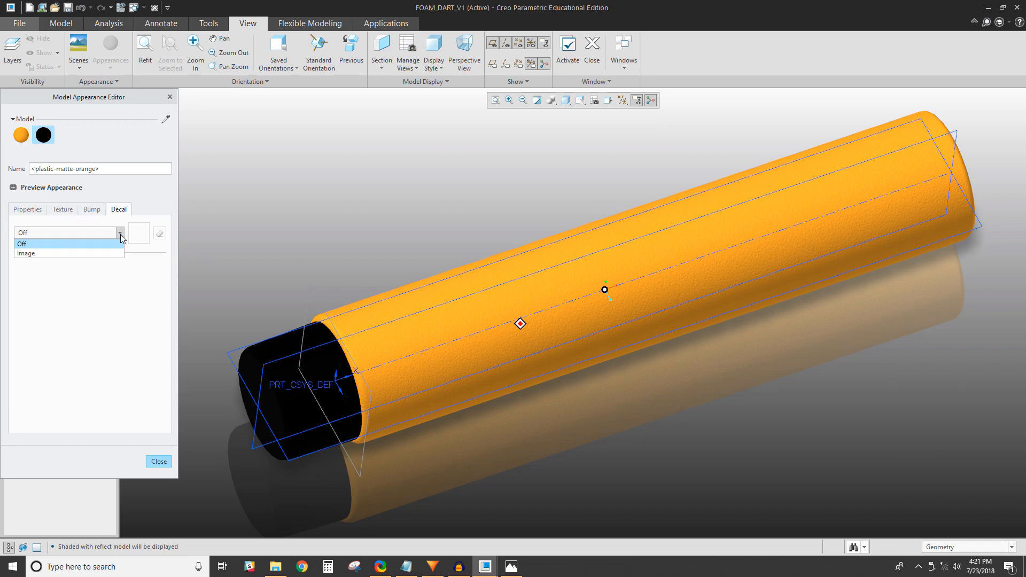
{"action": "left_click", "coordinate": [171, 98]}
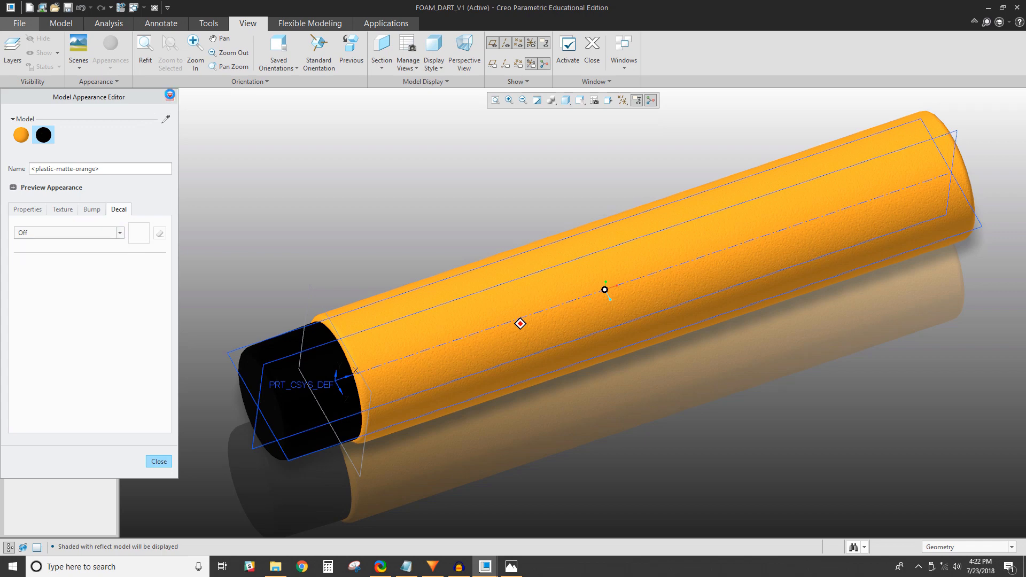
{"action": "left_click", "coordinate": [170, 98]}
- Add an image decal to the orange model appearance using DoomLands_logo.png from the desktop
{"action": "left_click", "coordinate": [107, 72]}
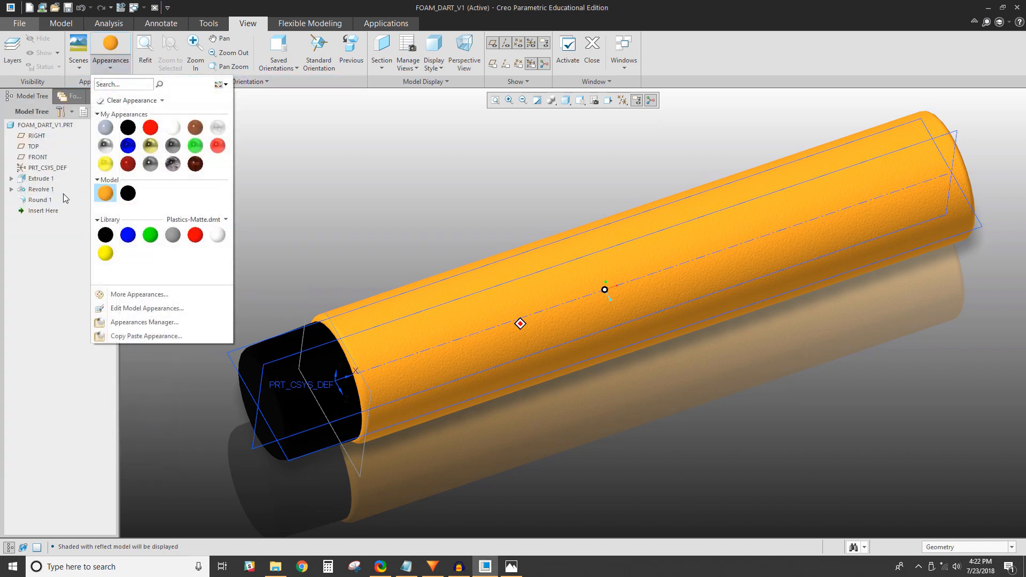
{"action": "right_click", "coordinate": [108, 196]}
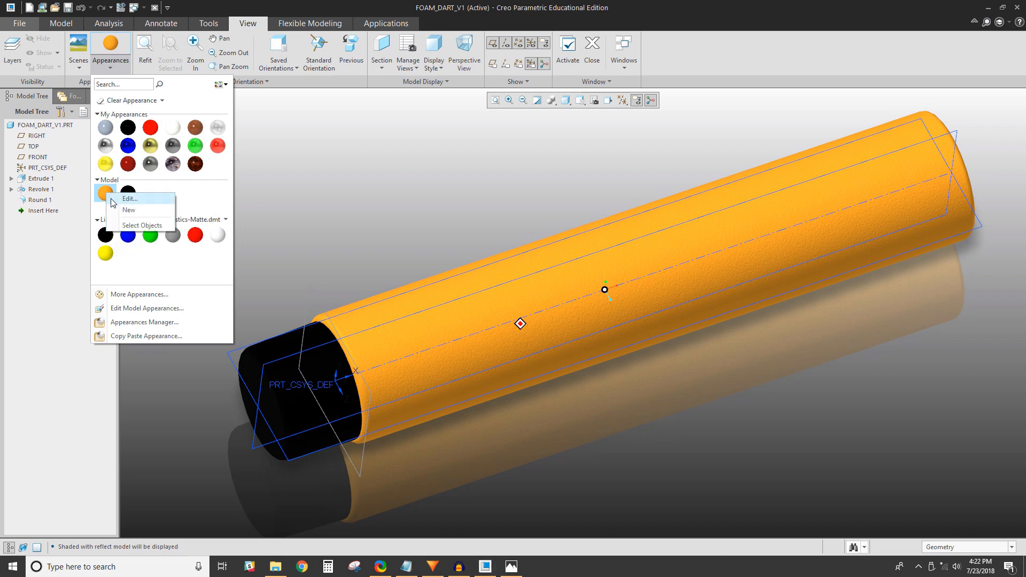
{"action": "left_click", "coordinate": [129, 198]}
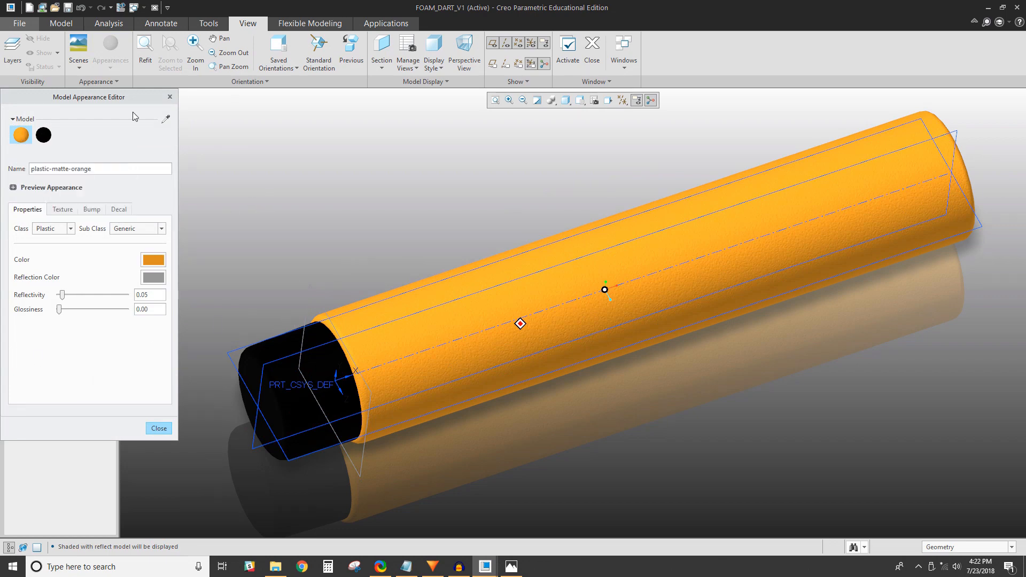
{"action": "left_click", "coordinate": [119, 210]}
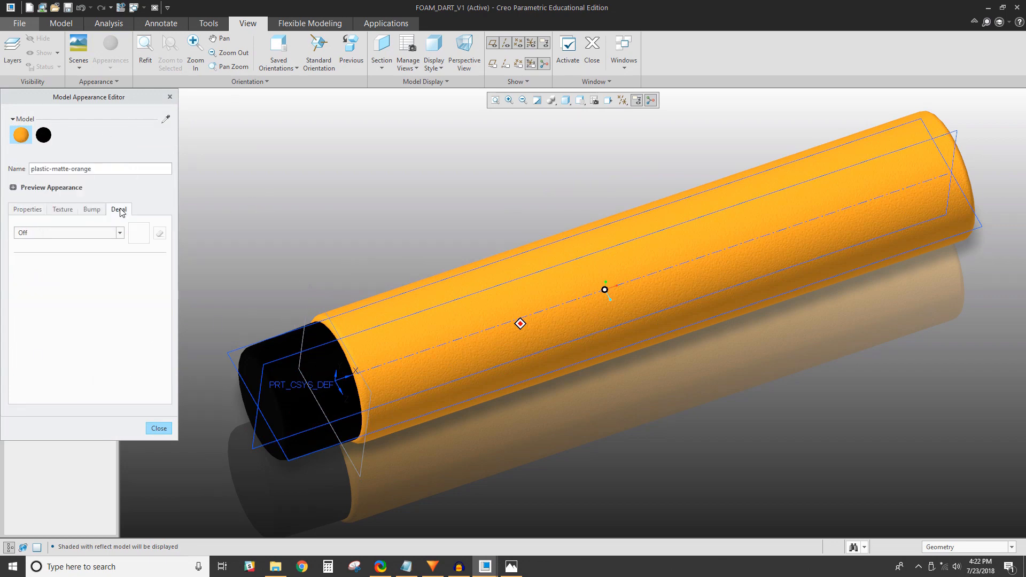
{"action": "left_click", "coordinate": [120, 233]}
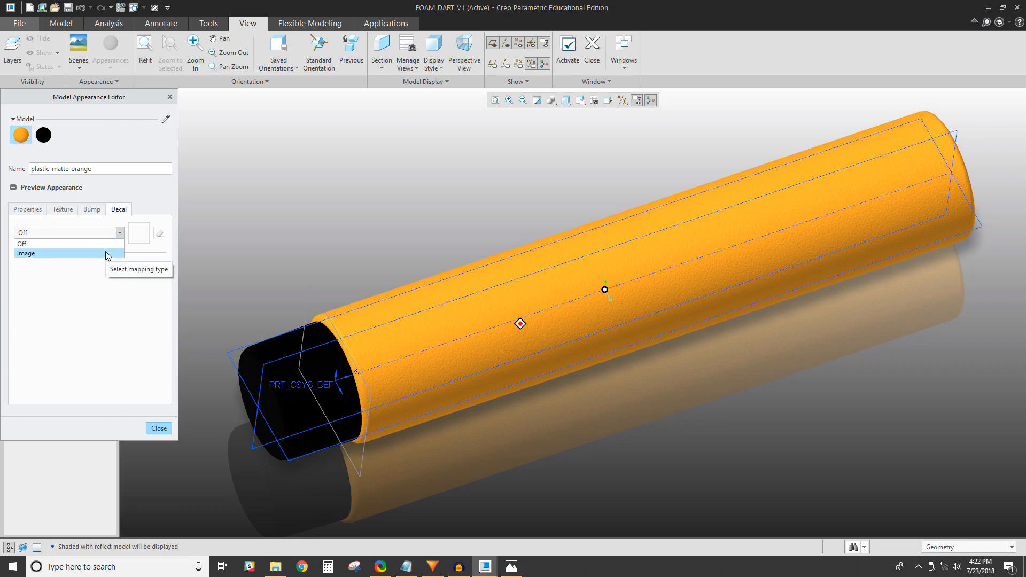
{"action": "left_click", "coordinate": [105, 251]}
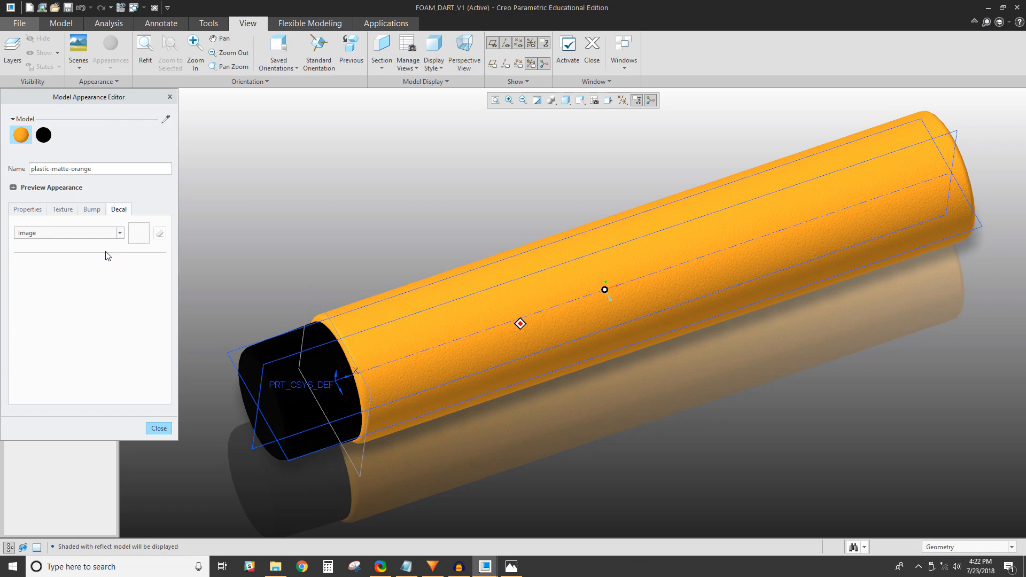
{"action": "left_click", "coordinate": [140, 234]}
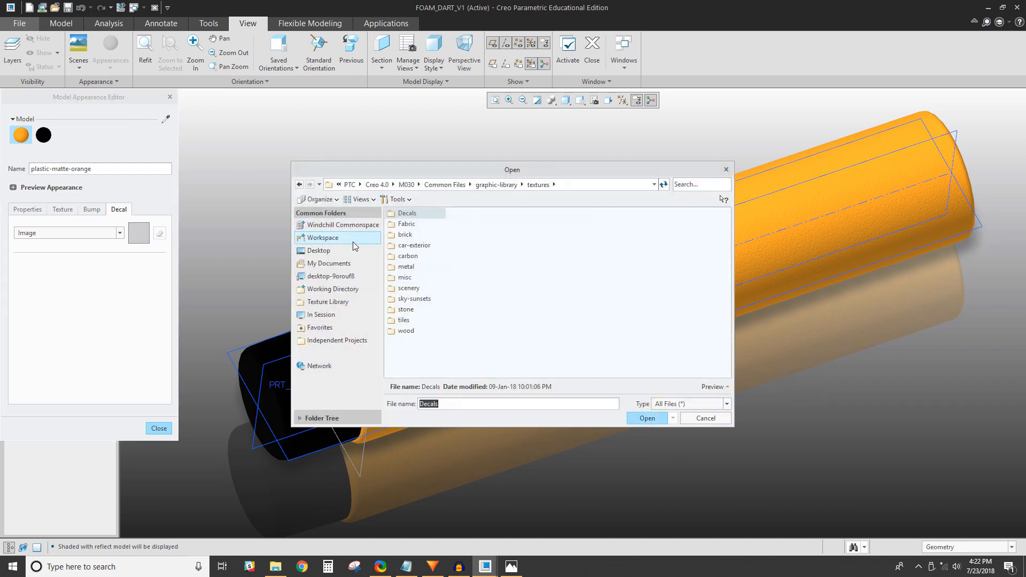
{"action": "left_click", "coordinate": [356, 253]}
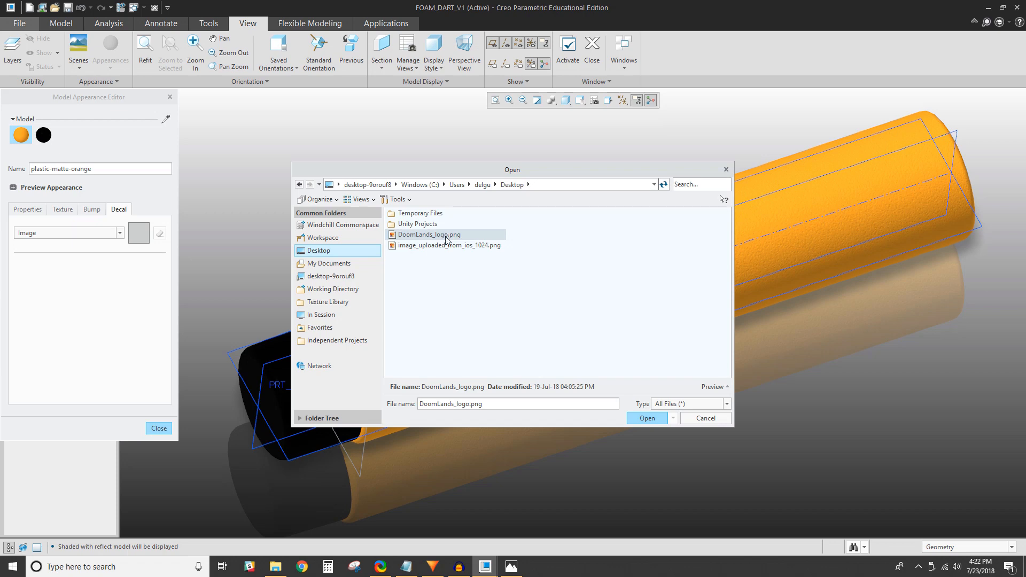
{"action": "double_click", "coordinate": [445, 236]}
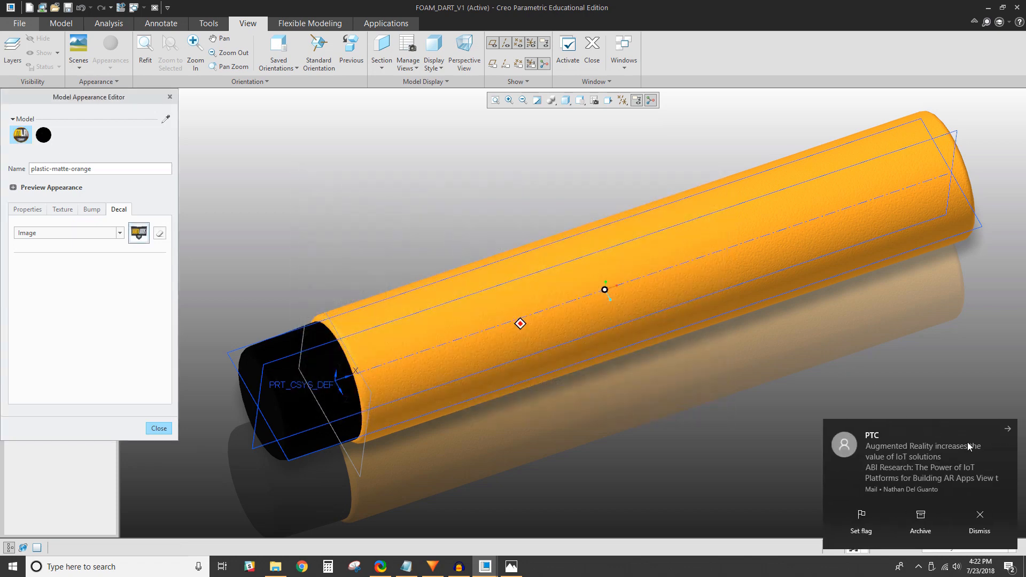
{"action": "left_click", "coordinate": [1009, 430]}
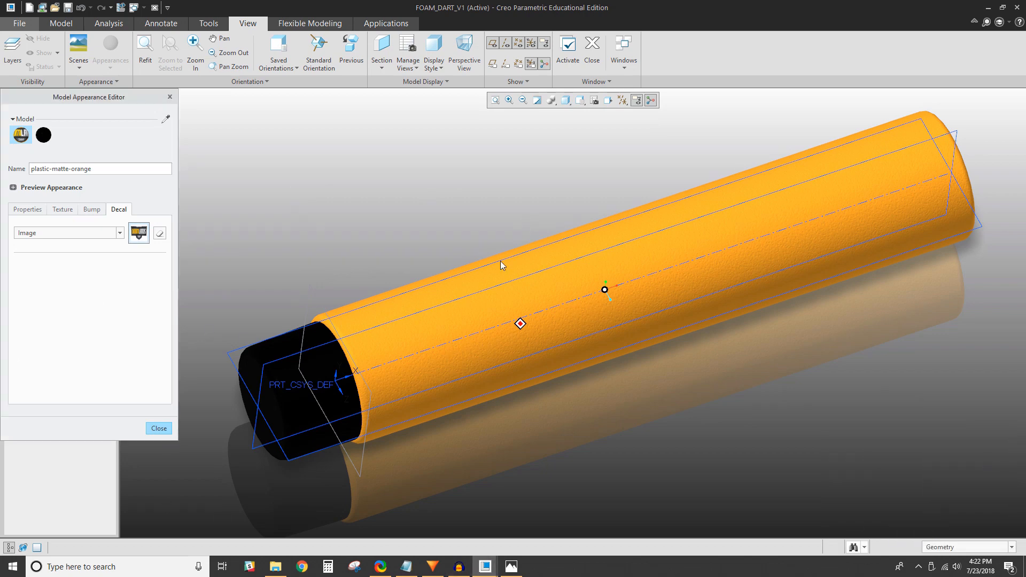
- Apply the orange appearance with the logo decal to both half-cylinder surfaces of the dart body
{"action": "middle_click_drag", "start_coordinate": [501, 261], "coordinate": [460, 256]}
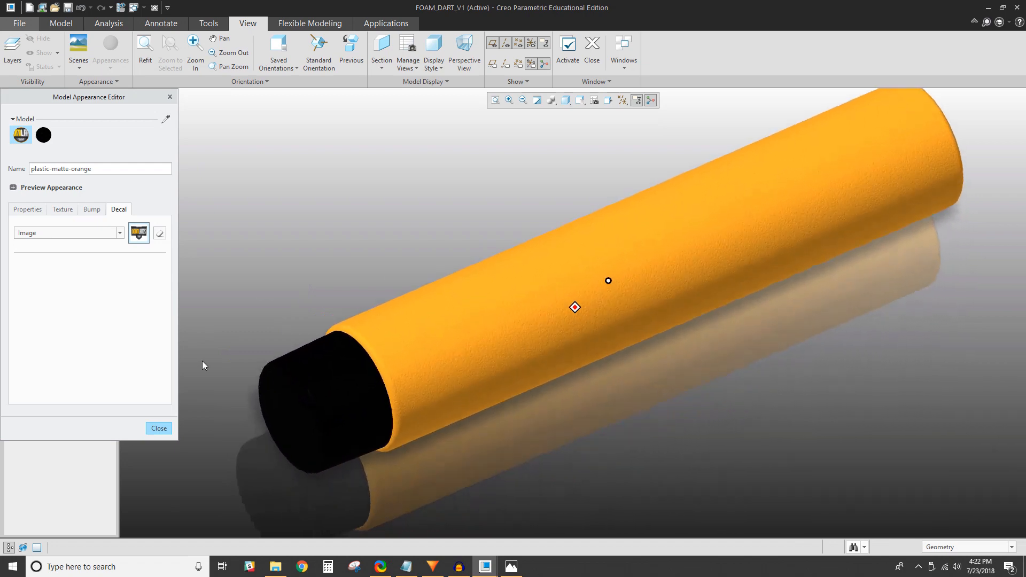
{"action": "left_click", "coordinate": [28, 211]}
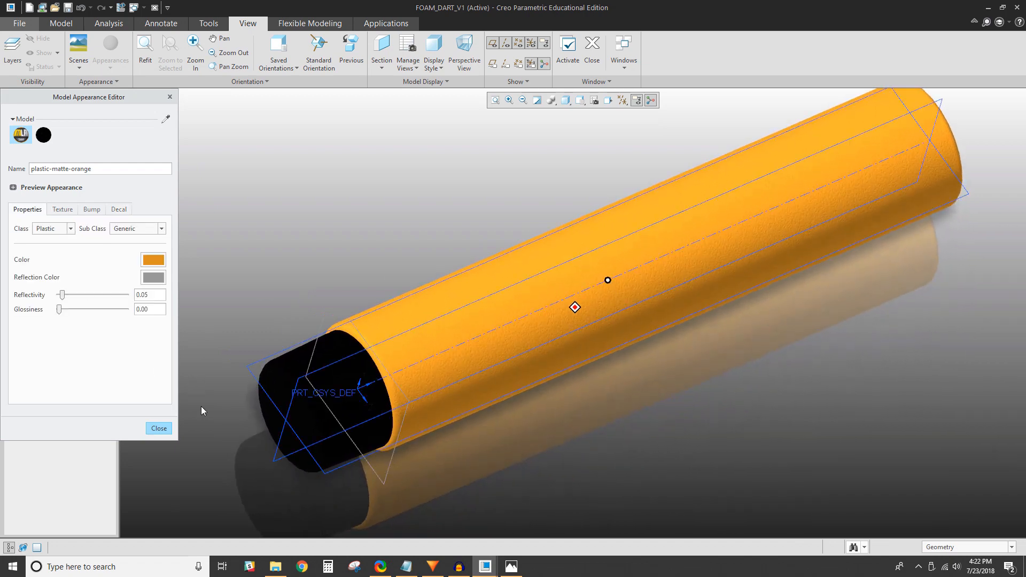
{"action": "left_click", "coordinate": [159, 428]}
{"action": "left_click", "coordinate": [110, 47]}
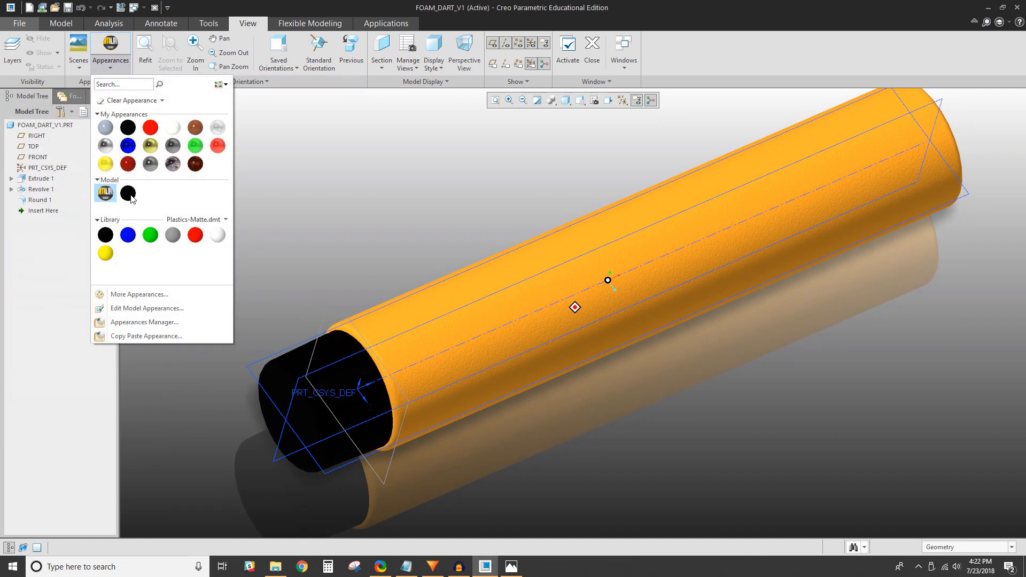
{"action": "left_click", "coordinate": [105, 194]}
{"action": "left_click", "coordinate": [561, 294]}
{"action": "middle_click_drag", "start_coordinate": [561, 294], "coordinate": [591, 335]}
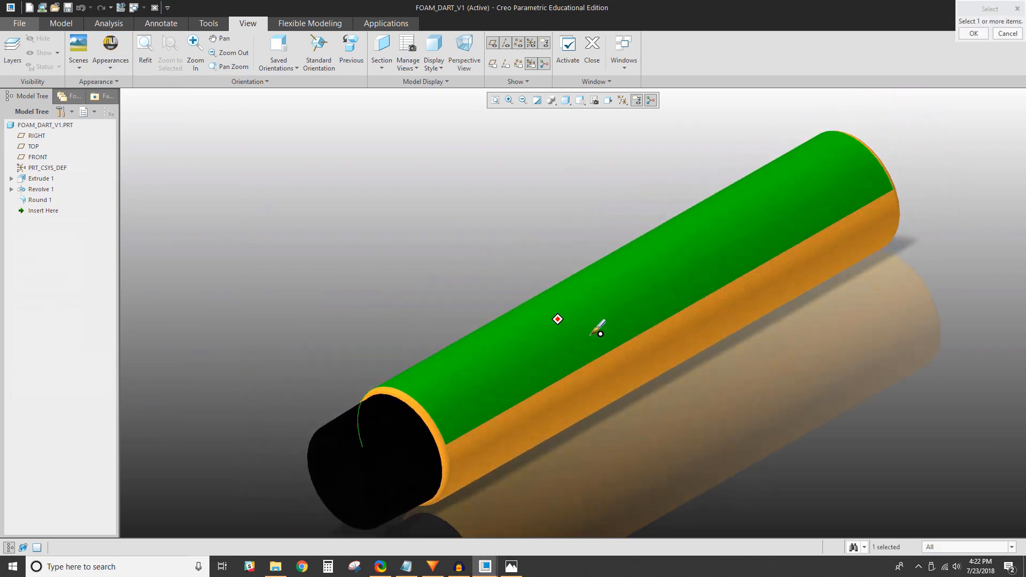
{"action": "left_click", "coordinate": [641, 351], "text": "ctrl"}
{"action": "left_click", "coordinate": [974, 33]}
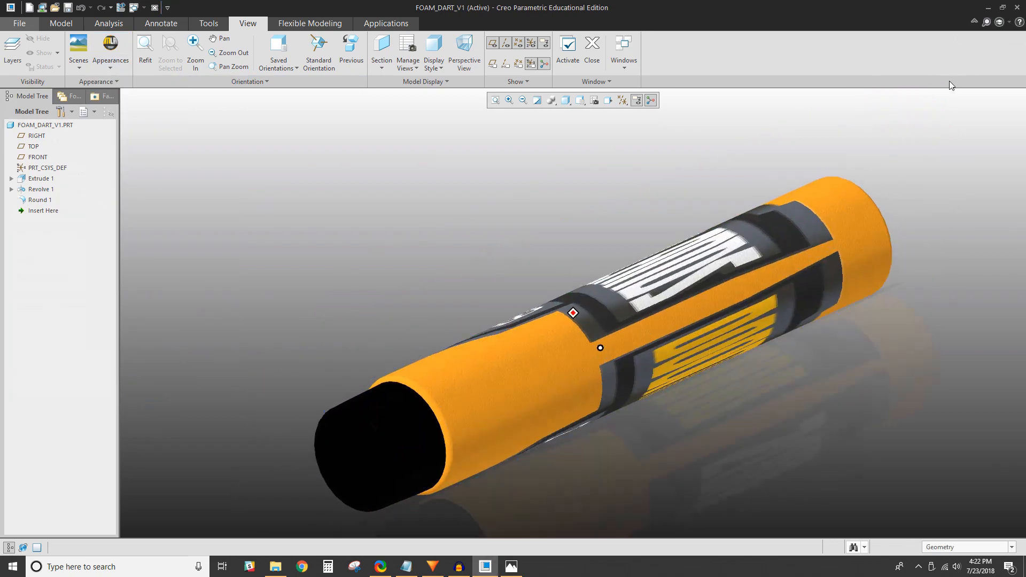
{"action": "middle_click_drag", "start_coordinate": [940, 102], "coordinate": [261, 266]}
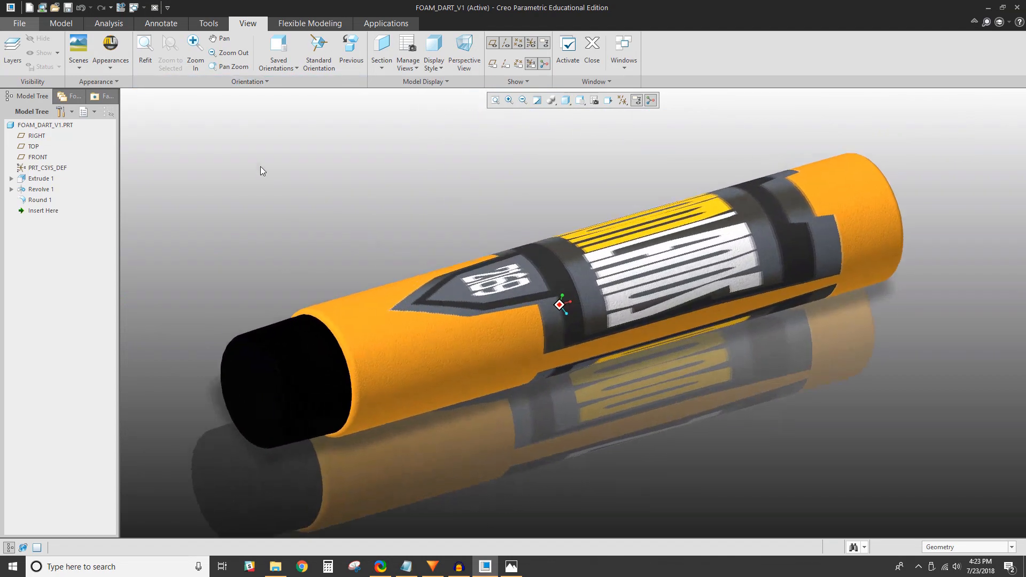
- Edit the orange appearance's decal, regaining the lost licence, and pick the dart body surface from the model to access its placement settings
{"action": "left_click", "coordinate": [110, 59]}
{"action": "right_click", "coordinate": [105, 193]}
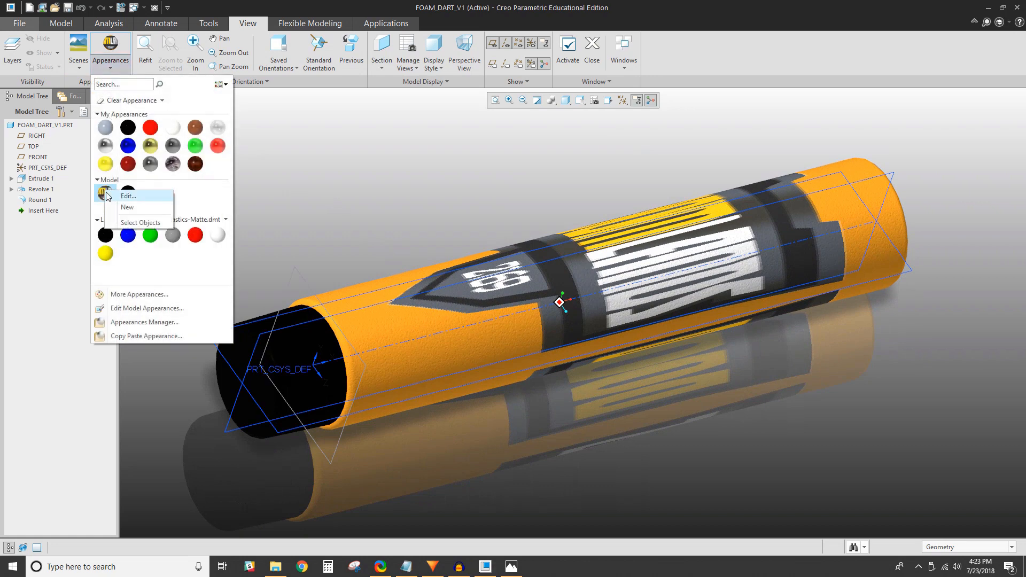
{"action": "left_click", "coordinate": [128, 196]}
{"action": "left_click", "coordinate": [120, 210]}
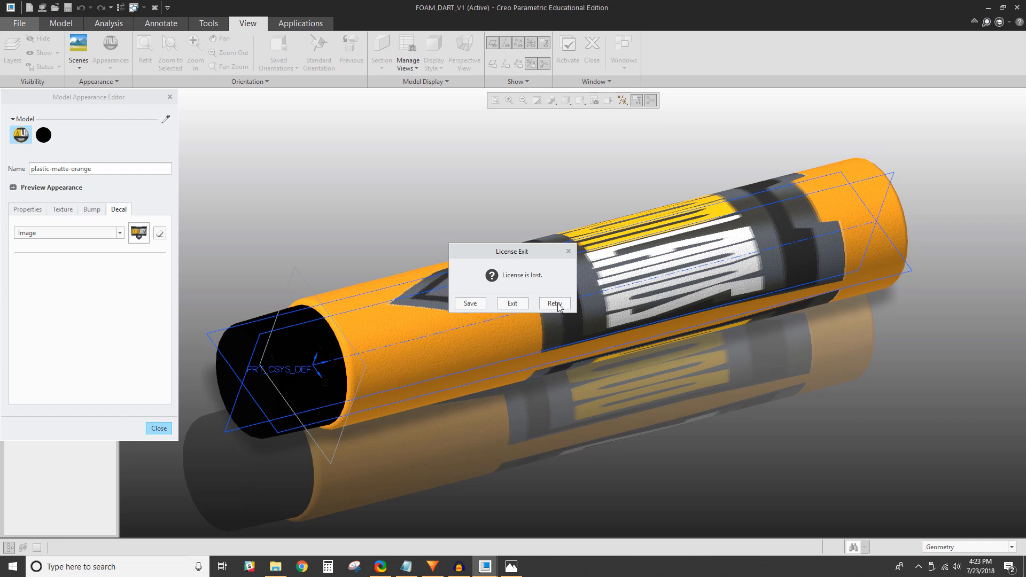
{"action": "left_click", "coordinate": [556, 303]}
{"action": "left_click", "coordinate": [512, 316]}
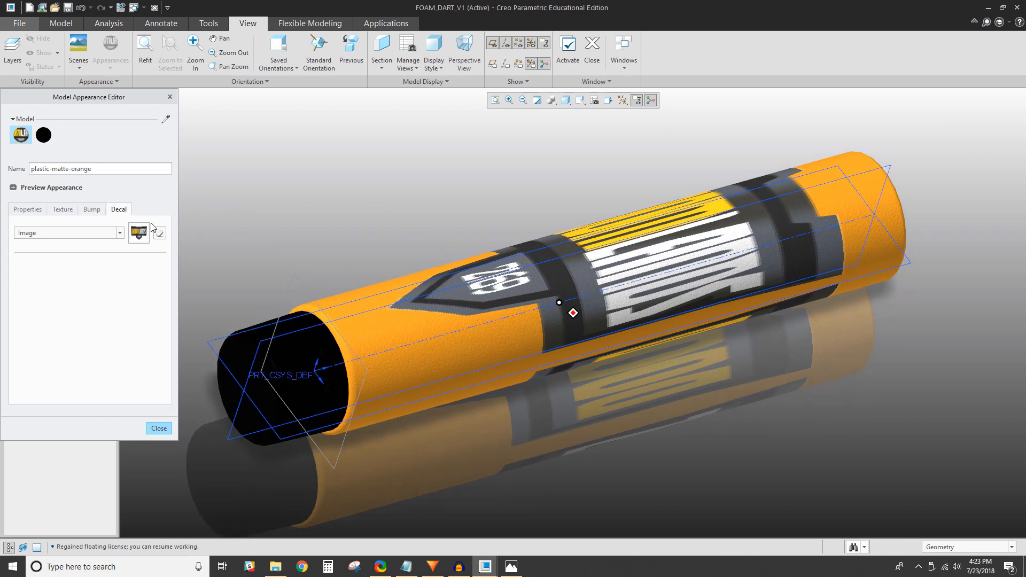
{"action": "left_click", "coordinate": [97, 210]}
{"action": "left_click", "coordinate": [128, 210]}
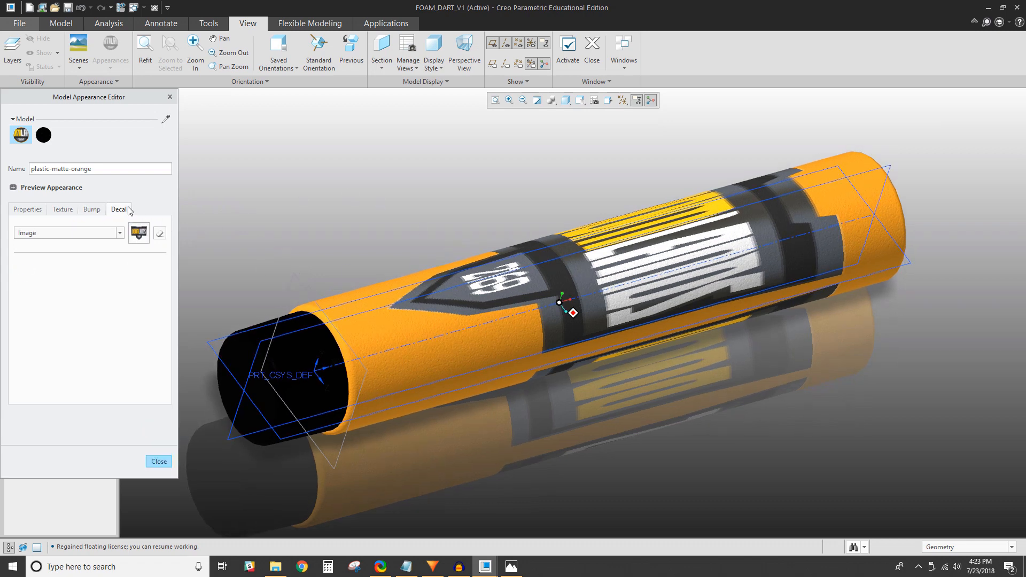
{"action": "left_click", "coordinate": [166, 122]}
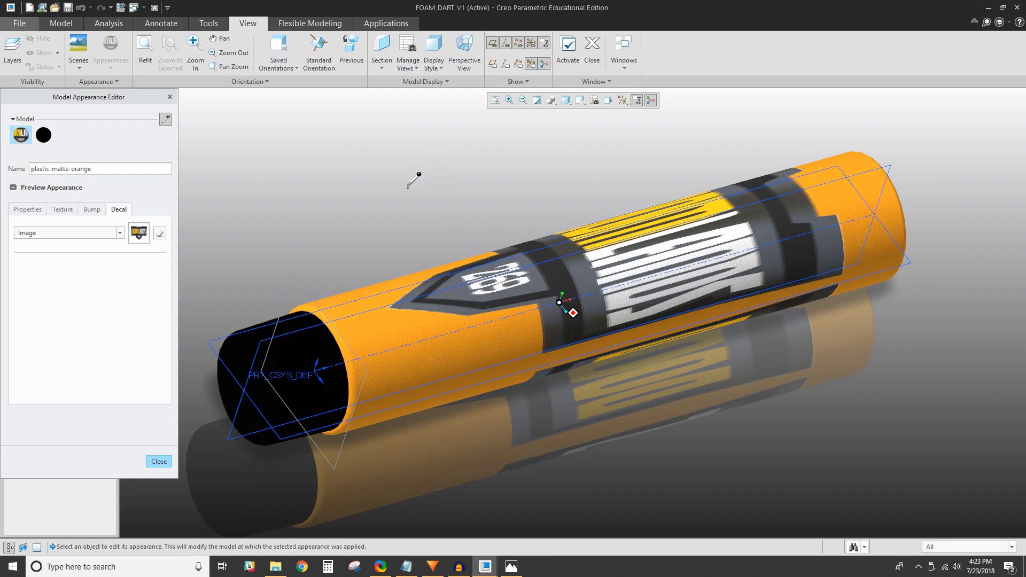
{"action": "left_click", "coordinate": [439, 285]}
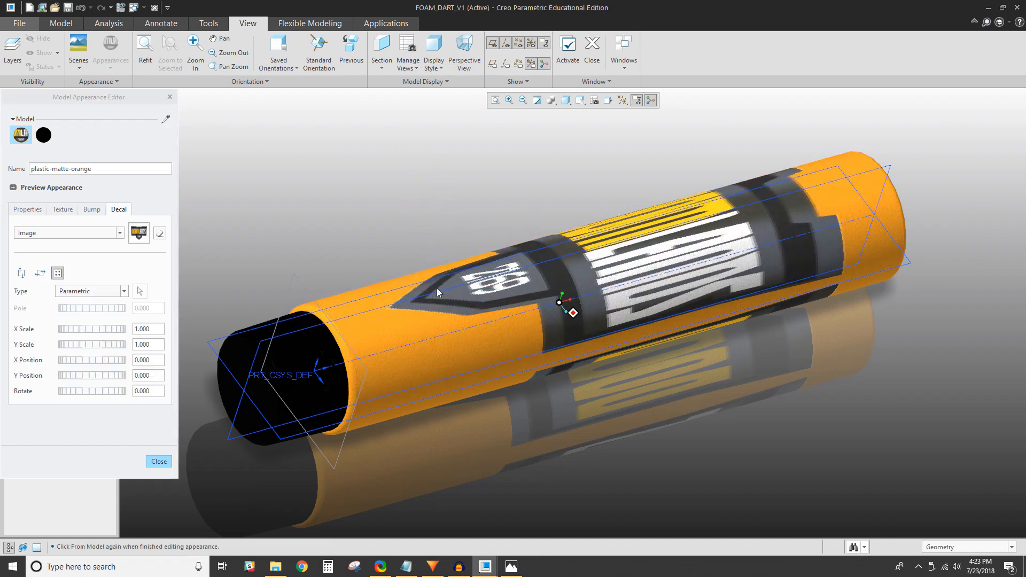
- Rotate the logo decal on the dart body by 90 degrees and retry the lost licence to resume working
{"action": "scroll", "coordinate": [558, 304], "scroll_direction": "up", "scroll_amount": 2}
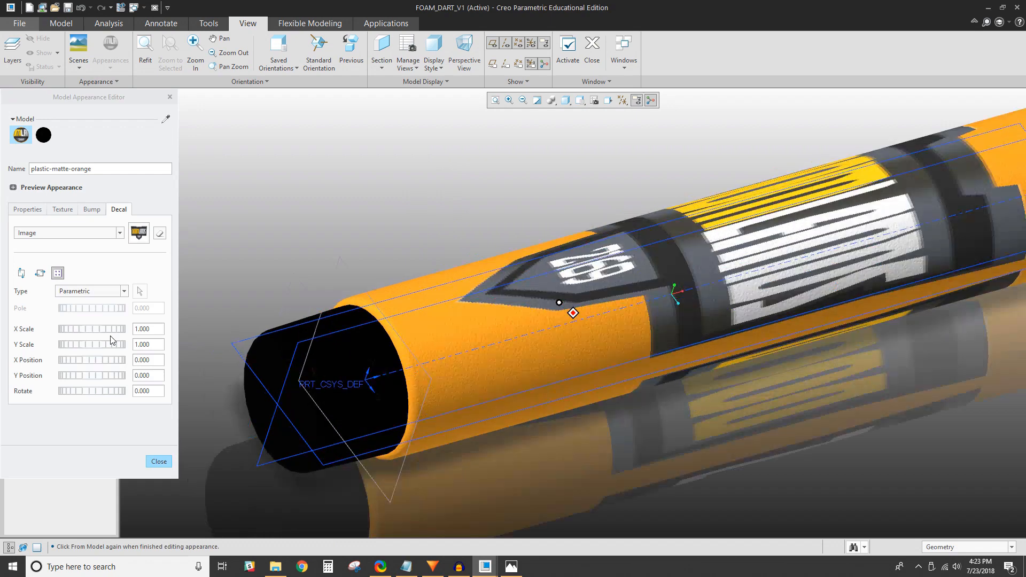
{"action": "scroll", "coordinate": [557, 307], "scroll_direction": "up", "scroll_amount": 1}
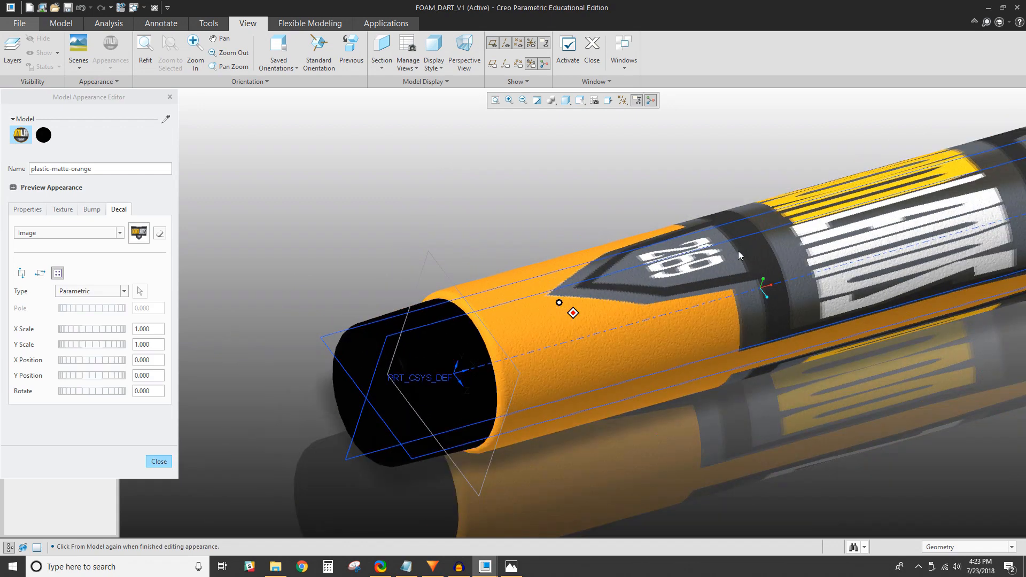
{"action": "scroll", "coordinate": [739, 254], "scroll_direction": "down", "scroll_amount": 3}
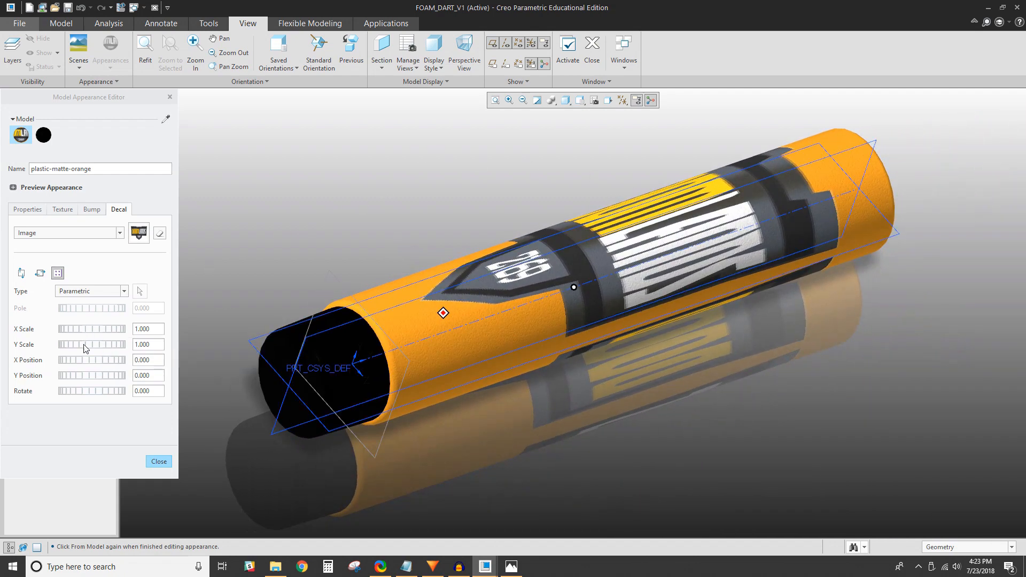
{"action": "double_click", "coordinate": [156, 391]}
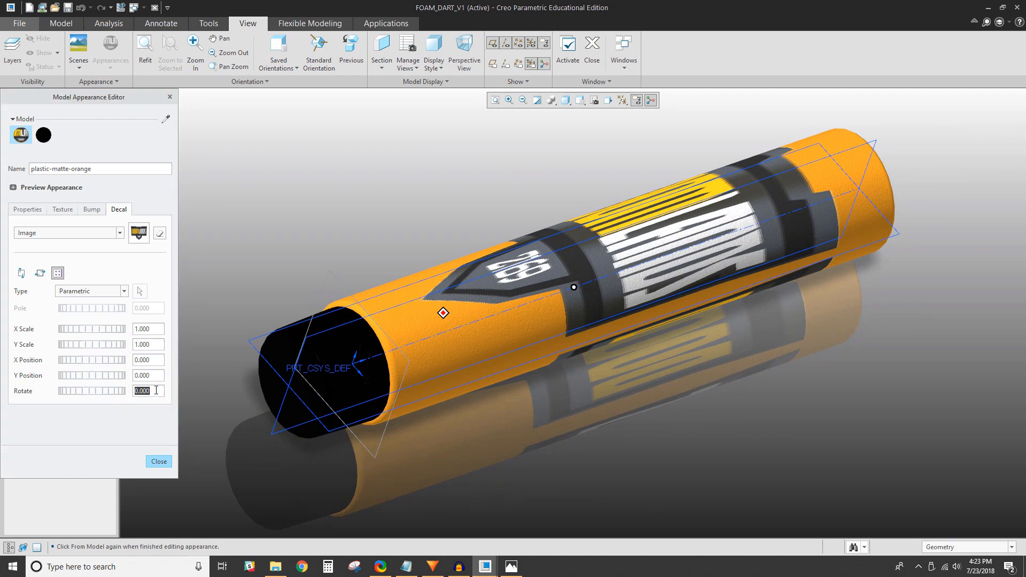
{"action": "key", "text": "BackSpace"}
{"action": "type", "text": "90"}
{"action": "key", "text": "Return"}
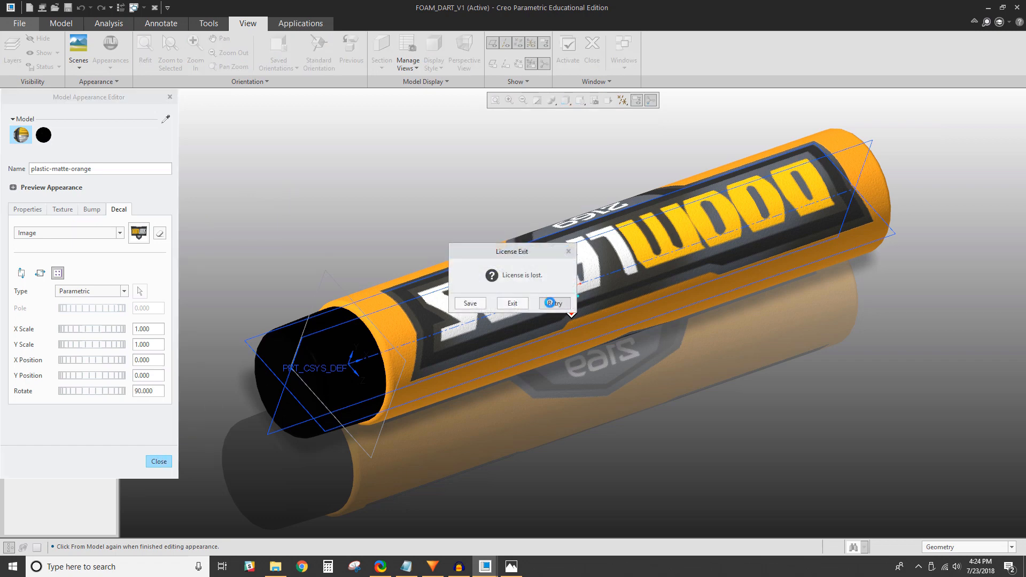
{"action": "left_click", "coordinate": [550, 303]}
{"action": "left_click", "coordinate": [512, 317]}
{"action": "middle_click_drag", "start_coordinate": [512, 315], "coordinate": [653, 135]}
- Hide the spin center, all datum displays, the coordinate system name tags and the annotations
{"action": "left_click", "coordinate": [622, 102]}
{"action": "left_click", "coordinate": [651, 101]}
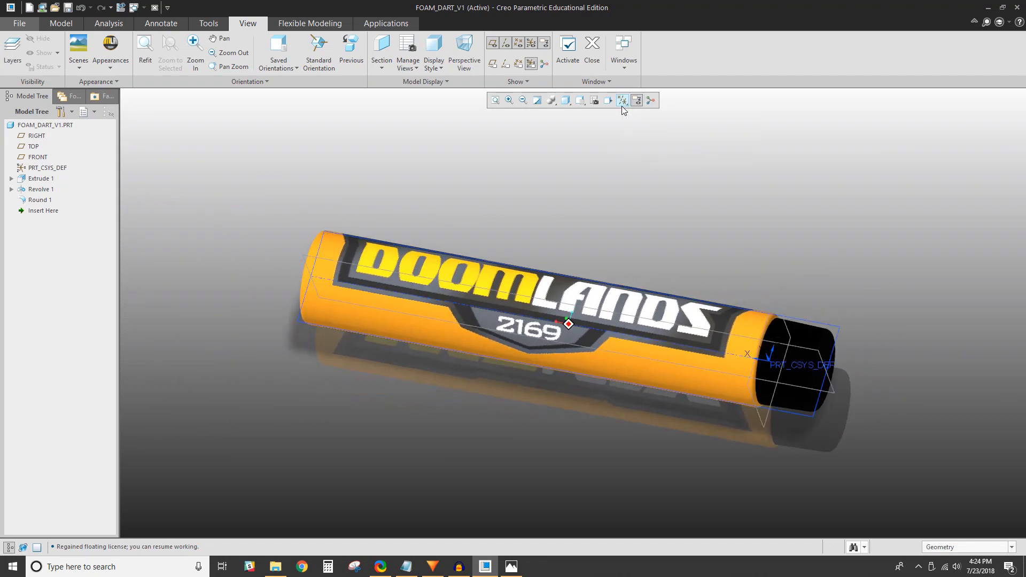
{"action": "left_click", "coordinate": [621, 106]}
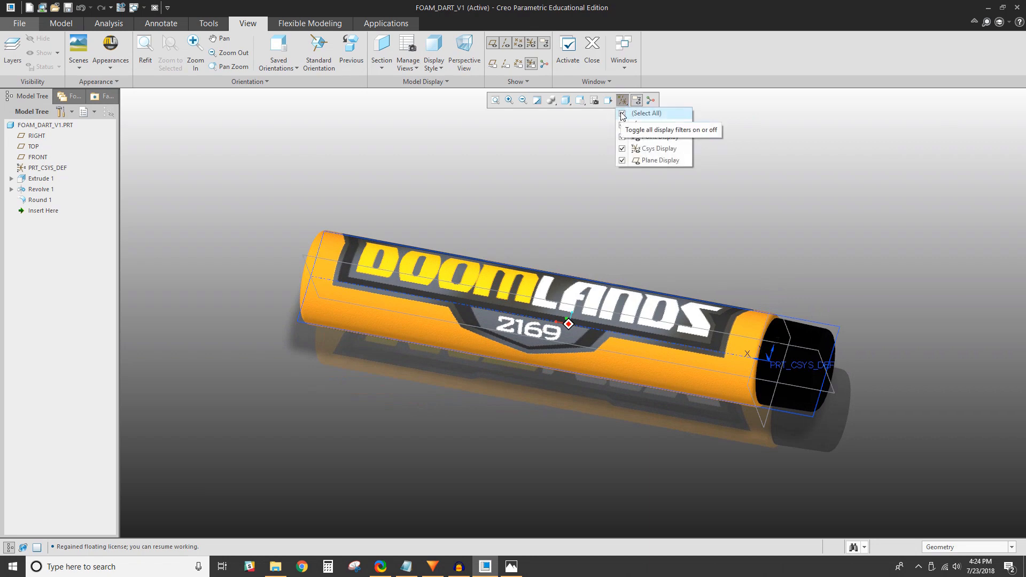
{"action": "left_click", "coordinate": [623, 114]}
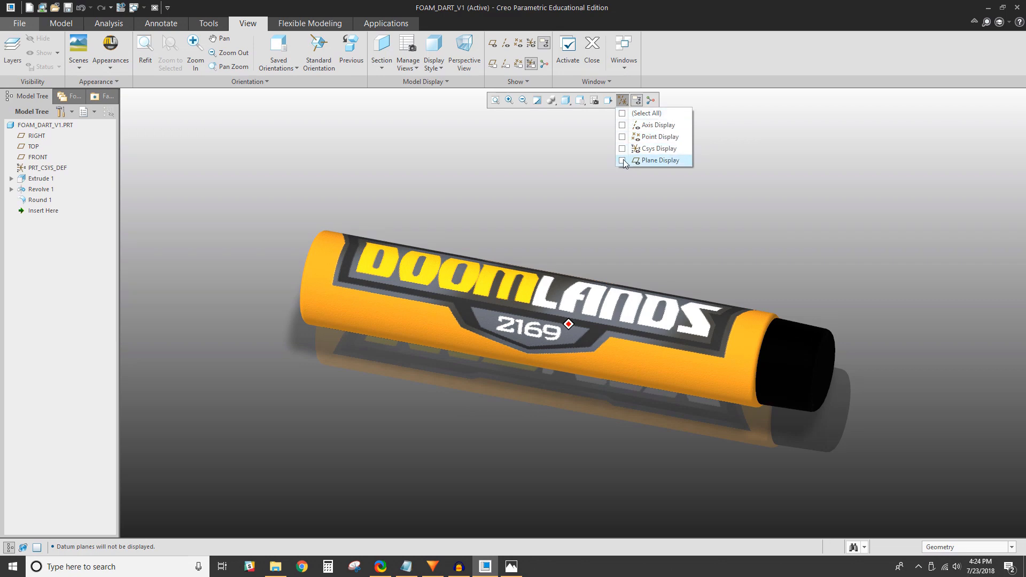
{"action": "left_click", "coordinate": [623, 102]}
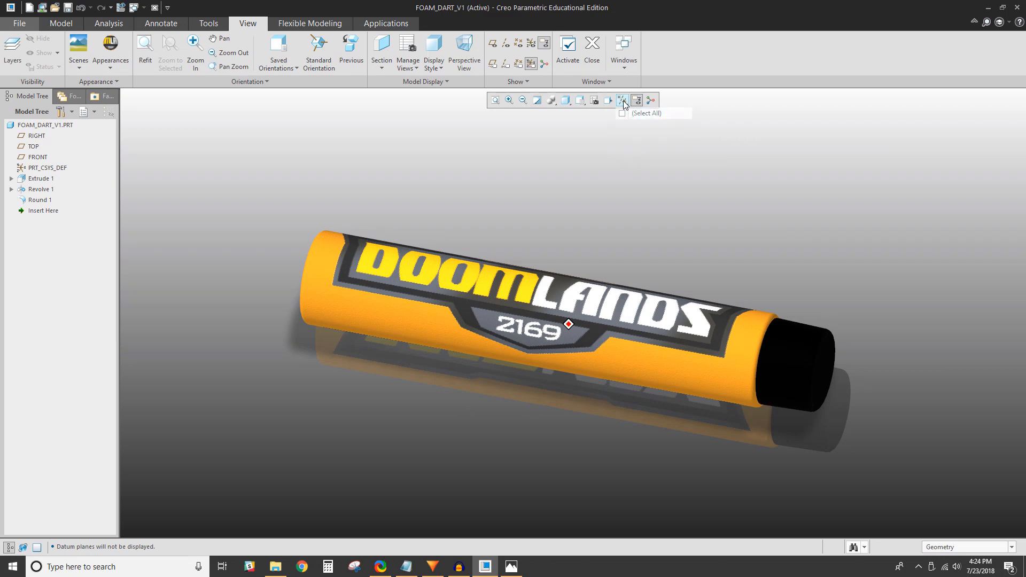
{"action": "left_click", "coordinate": [530, 65]}
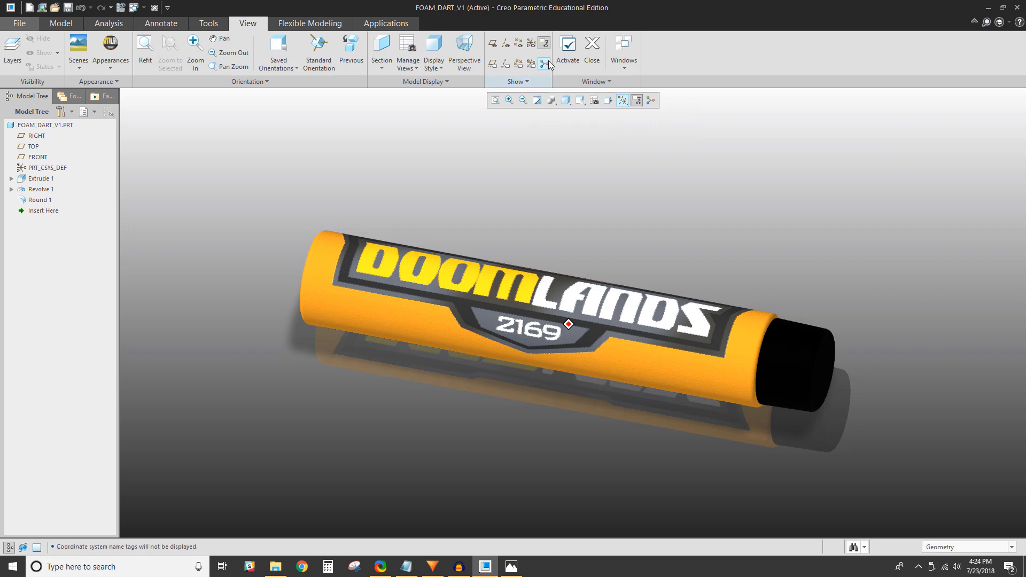
{"action": "left_click", "coordinate": [545, 44]}
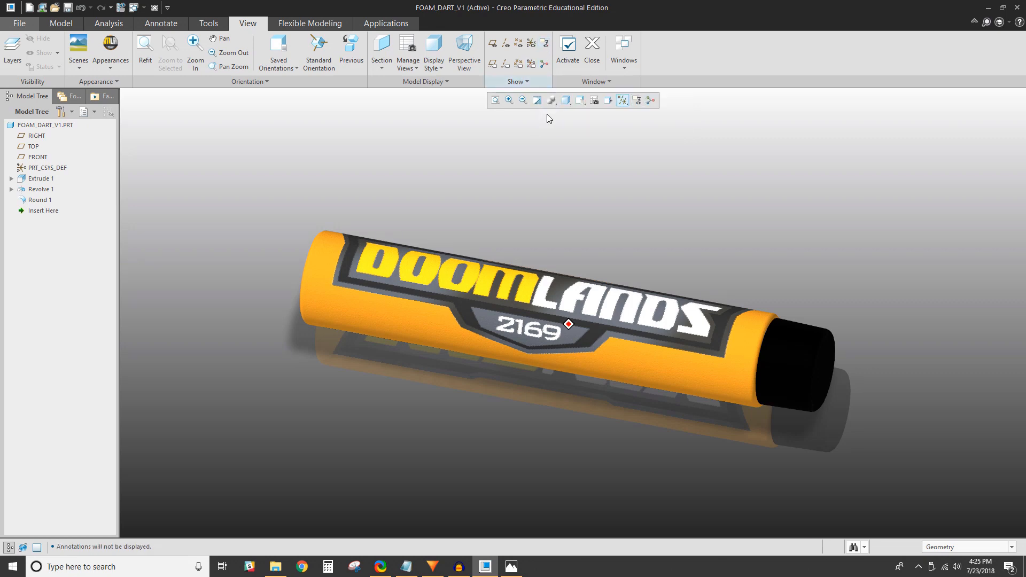
{"action": "left_click", "coordinate": [537, 85]}
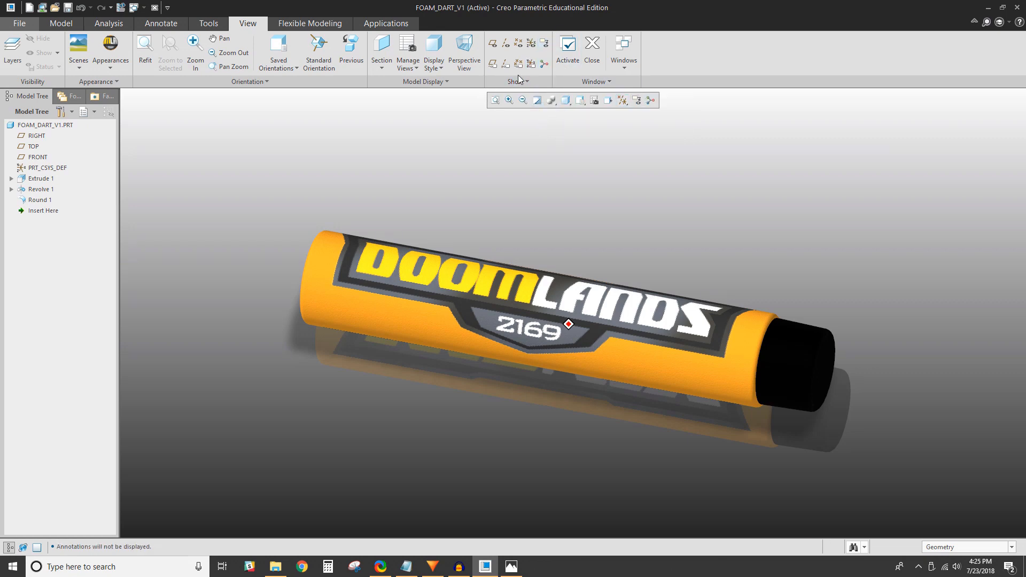